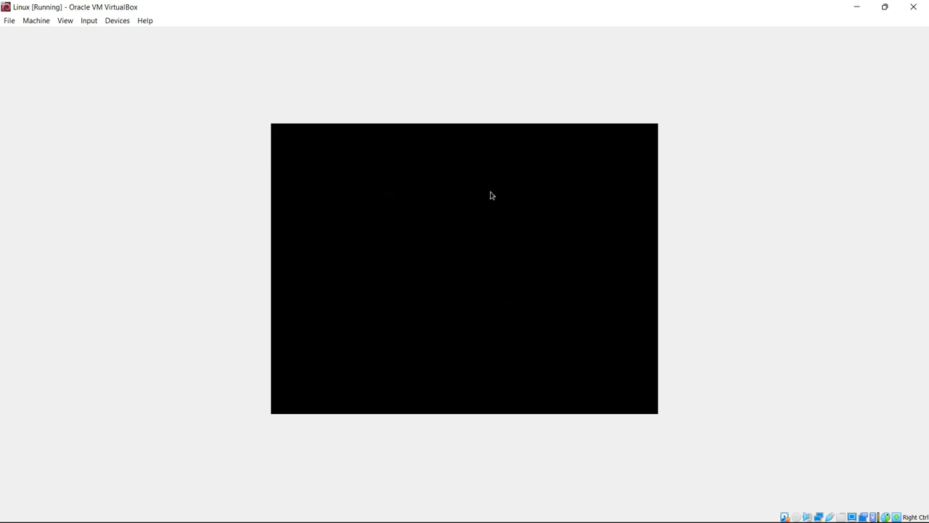
# Step: Wait for the Kali VM to finish booting, then select the username field on the login screen
pyautogui.click(451, 245)
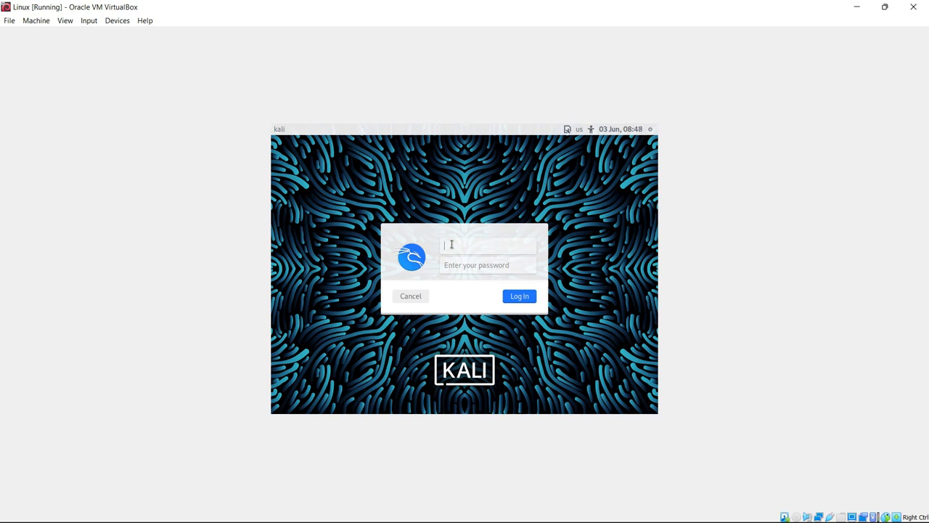
# Step: Enter the Kali account username and password and log in to the desktop
pyautogui.write('rambo')
pyautogui.press('Tab')
pyautogui.write('k')
pyautogui.click(521, 297)
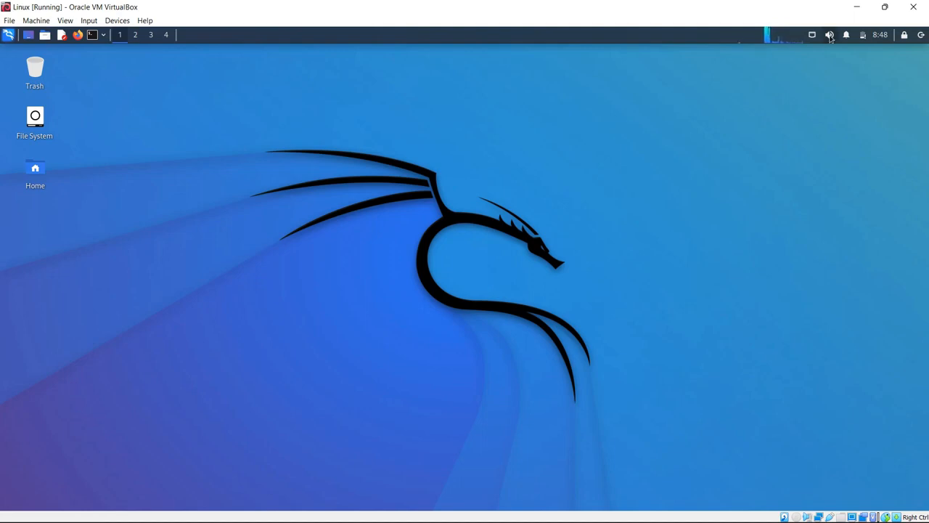
pyautogui.moveTo(885, 10)
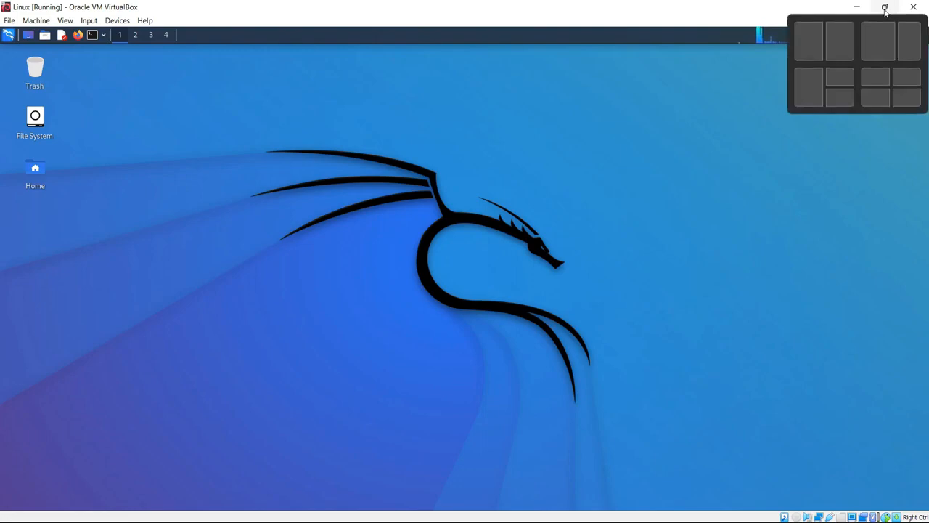
pyautogui.click(885, 10)
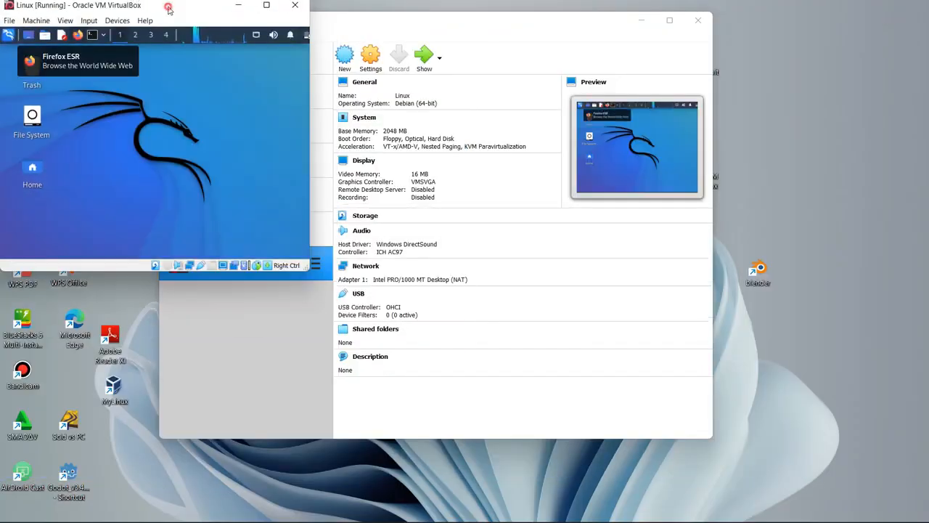
pyautogui.moveTo(162, 6); pyautogui.dragTo(496, 117)
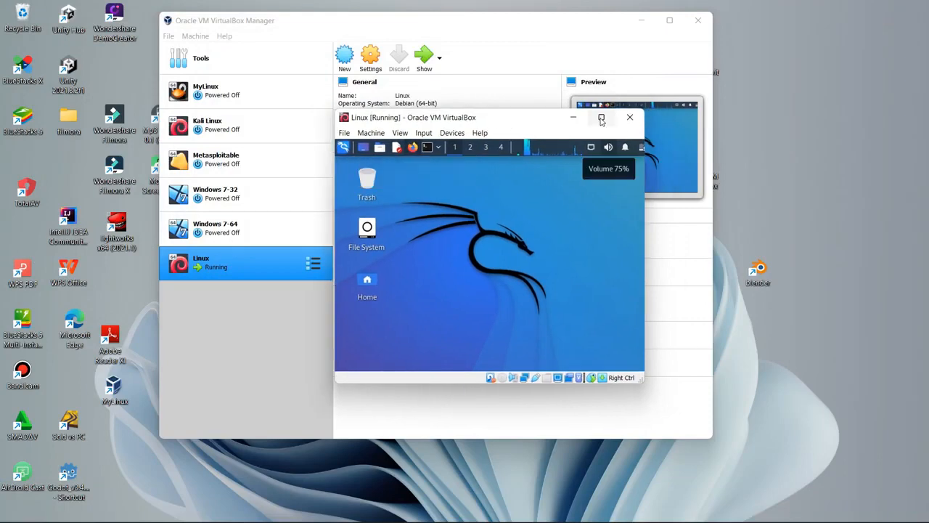
pyautogui.moveTo(600, 119)
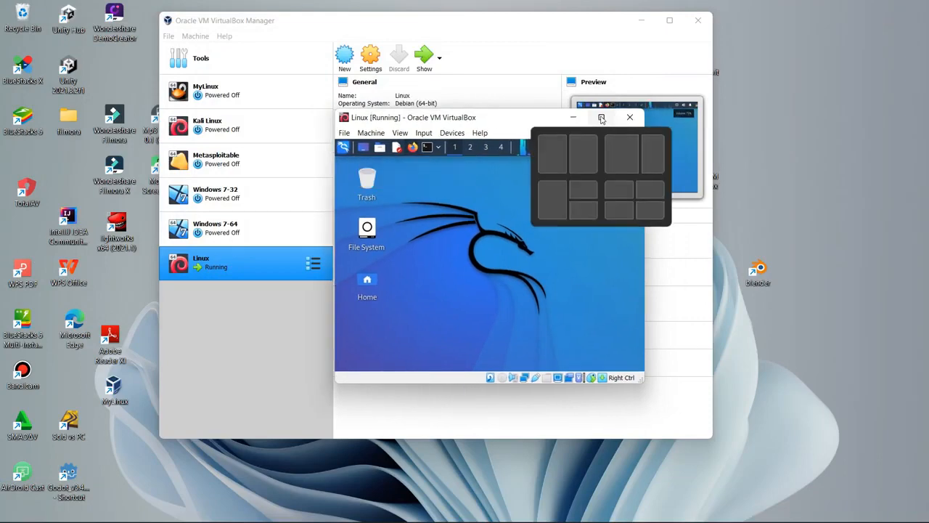
pyautogui.click(601, 118)
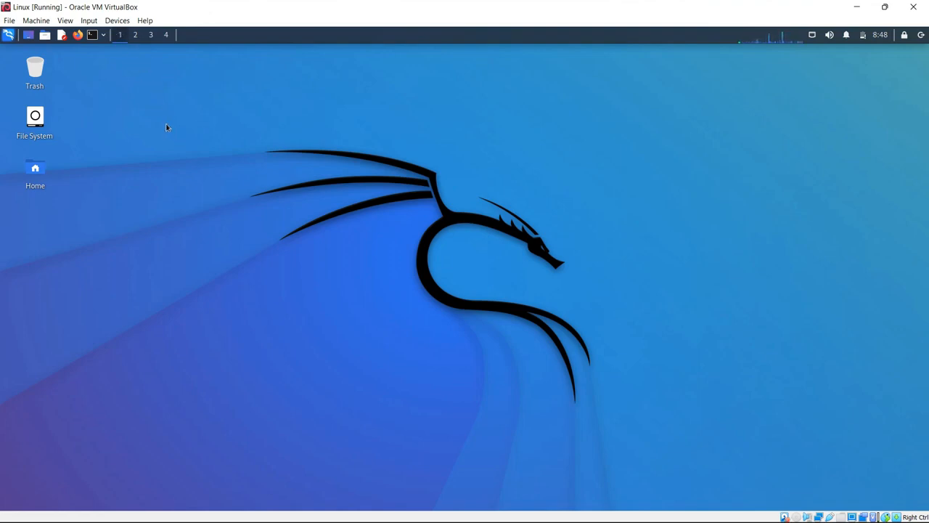
# Step: Insert the Guest Additions CD image and open the VBox_GAs disc to show its cdrom0 files
pyautogui.click(118, 22)
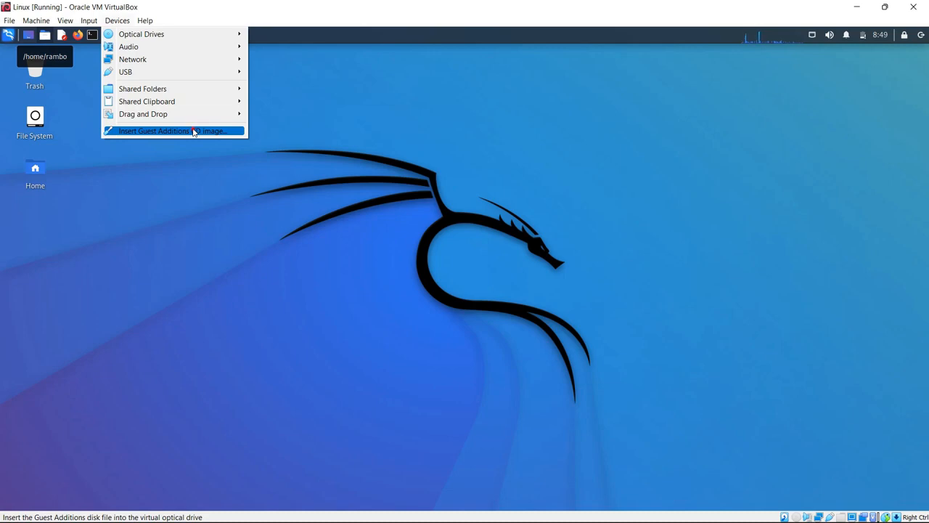
pyautogui.click(195, 131)
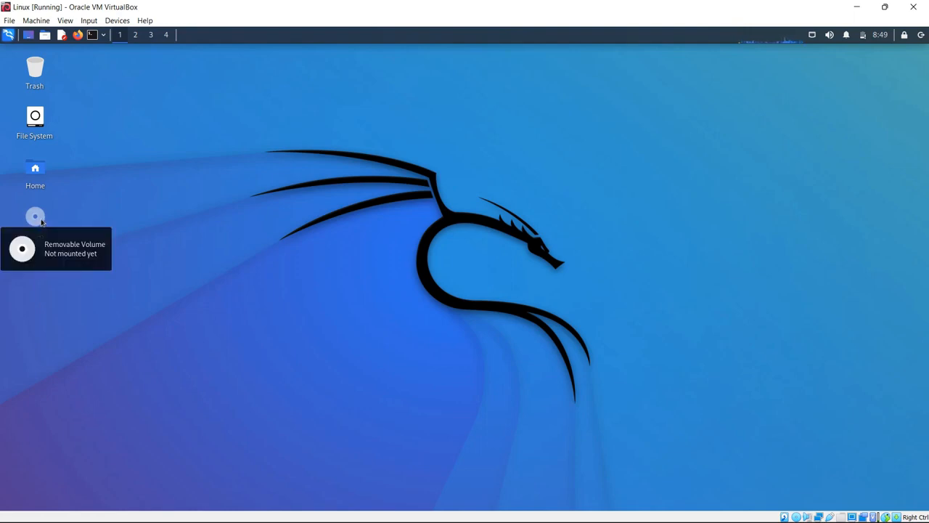
pyautogui.click(41, 220)
pyautogui.doubleClick(42, 221)
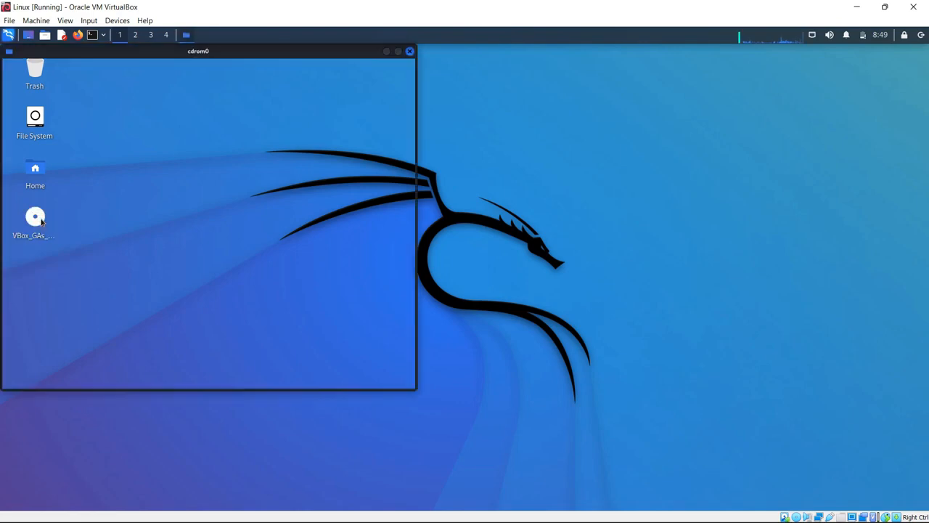
pyautogui.moveTo(272, 56); pyautogui.dragTo(484, 69)
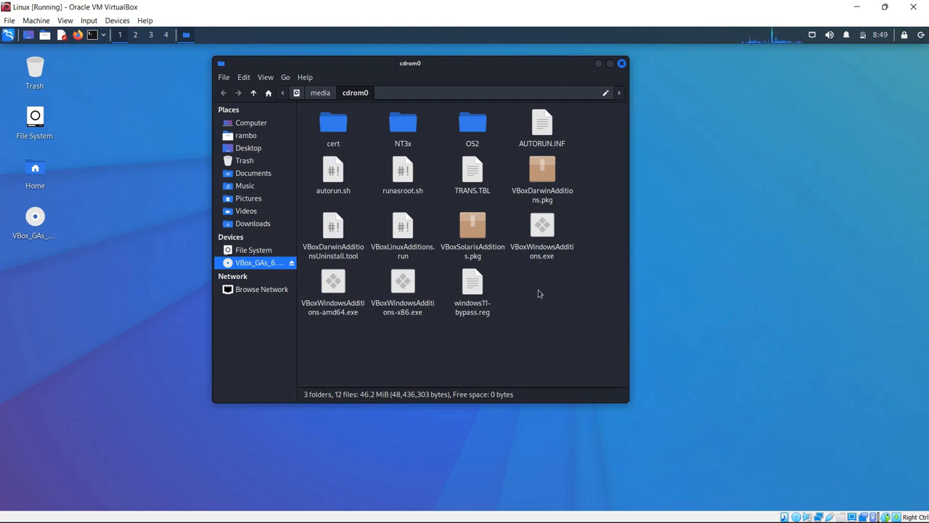
# Step: Open a terminal in the cdrom0 folder with its prompt at /media/cdrom0
pyautogui.rightClick(539, 293)
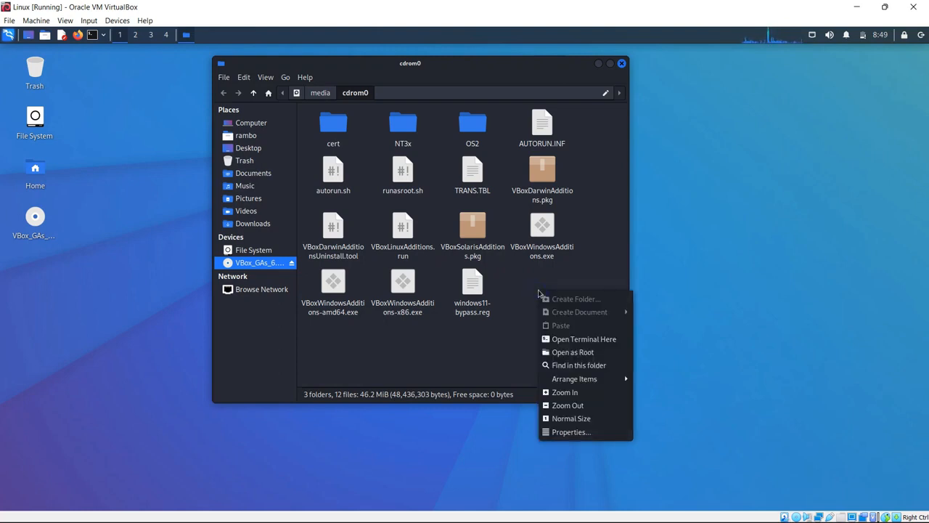
pyautogui.click(581, 340)
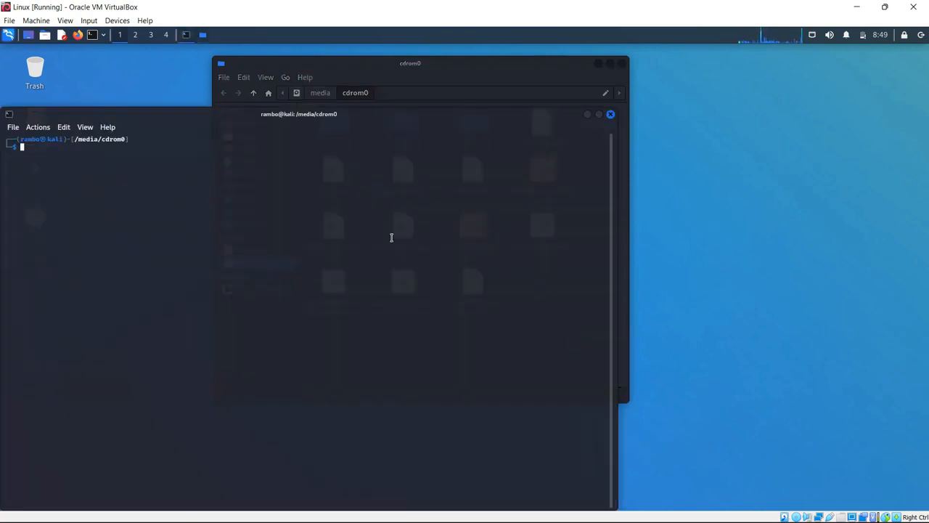
pyautogui.moveTo(174, 114); pyautogui.dragTo(327, 170)
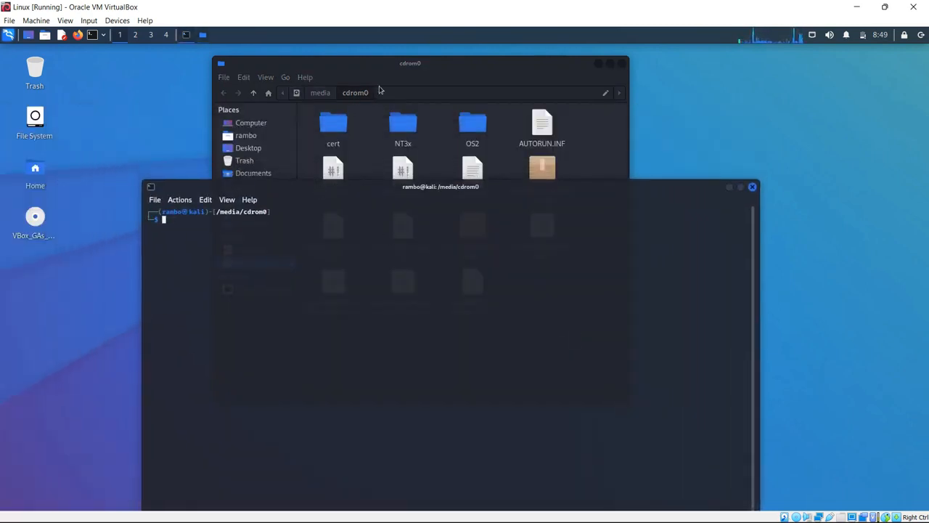
pyautogui.doubleClick(386, 93)
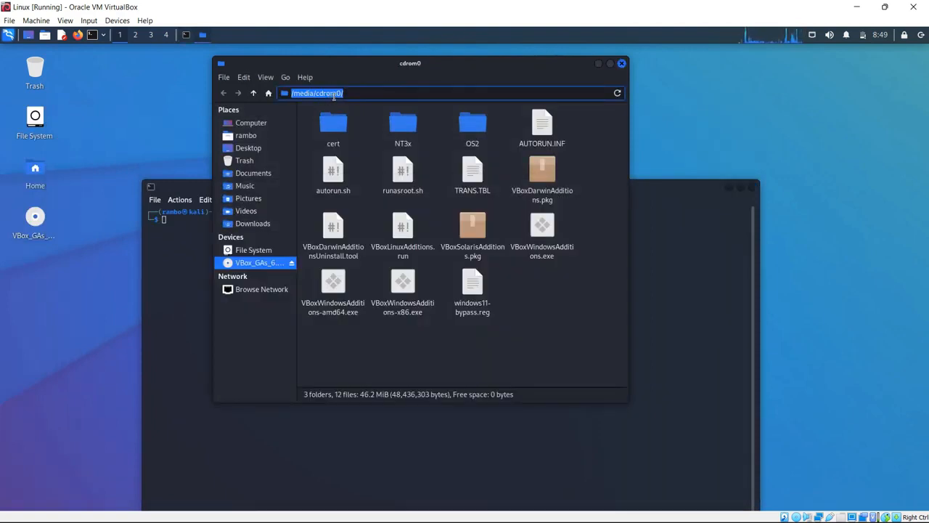
pyautogui.click(684, 252)
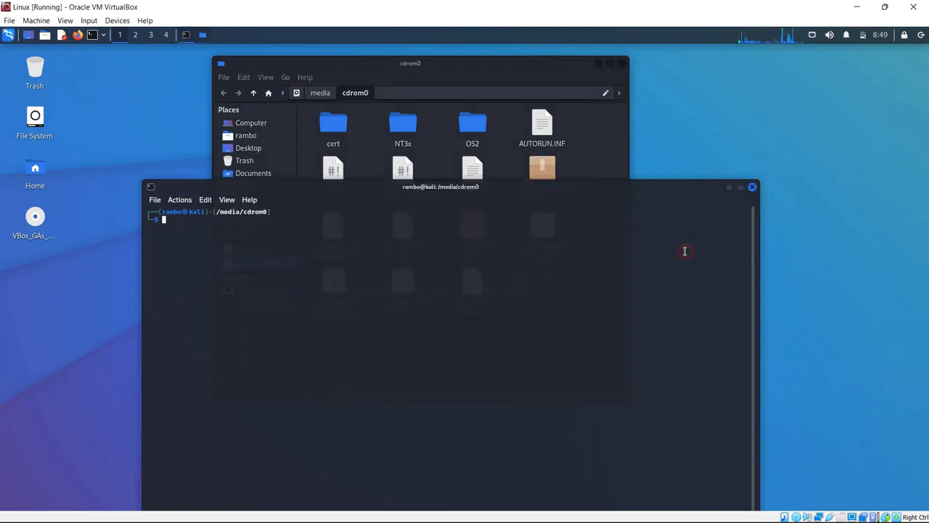
pyautogui.moveTo(522, 193); pyautogui.dragTo(510, 95)
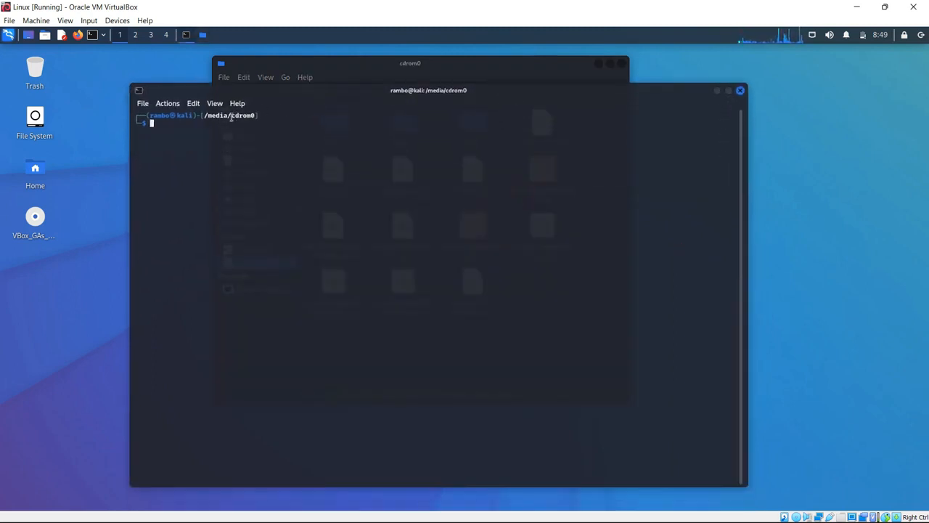
pyautogui.moveTo(275, 117); pyautogui.dragTo(205, 119)
pyautogui.click(226, 136)
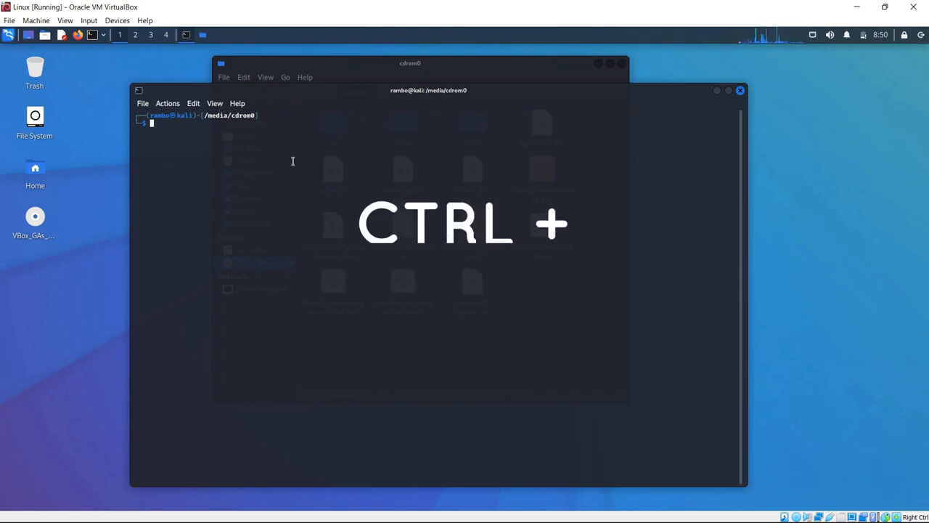
# Step: Enlarge the terminal text two steps with Ctrl++ and reposition the window
pyautogui.hotkey('ctrl', '+')
pyautogui.hotkey('ctrl', '+')
pyautogui.hotkey('ctrl', '+')
pyautogui.hotkey('ctrl', '+')
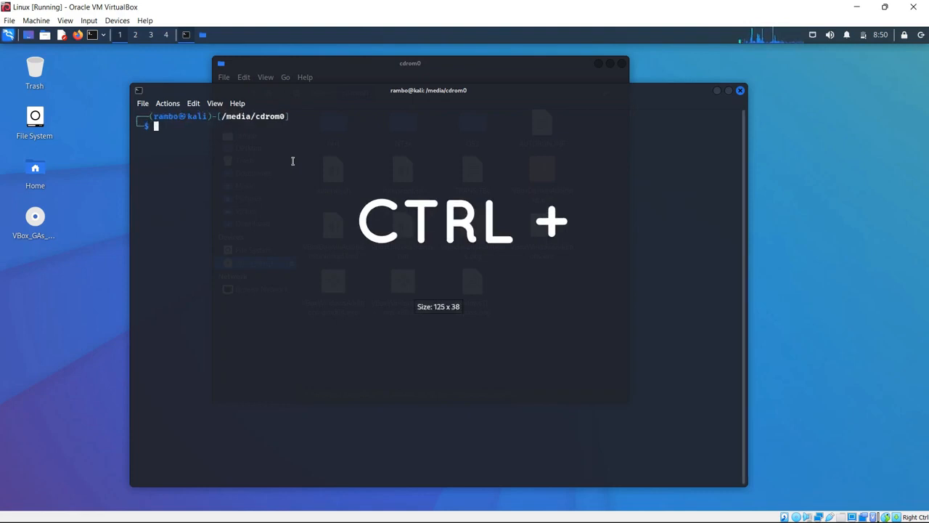
pyautogui.hotkey('ctrl', '+')
pyautogui.hotkey('ctrl', '+')
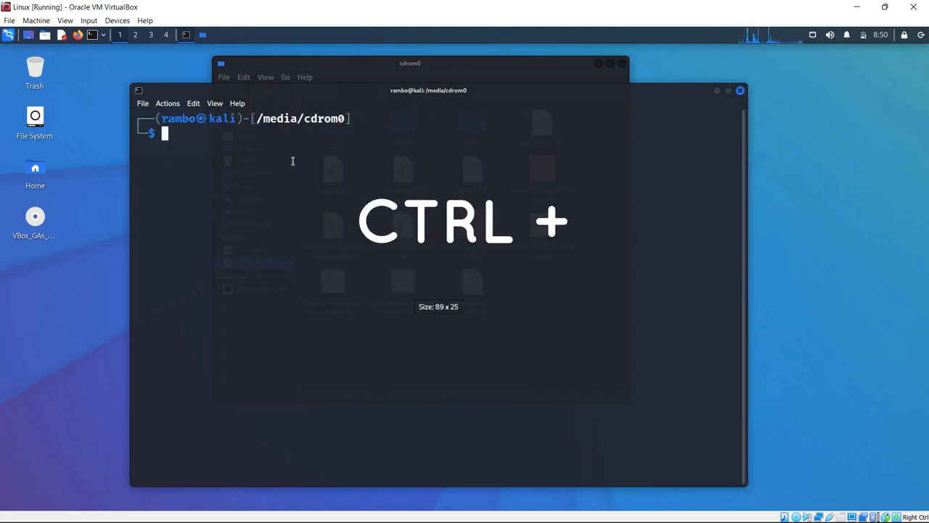
pyautogui.moveTo(480, 103); pyautogui.dragTo(491, 168)
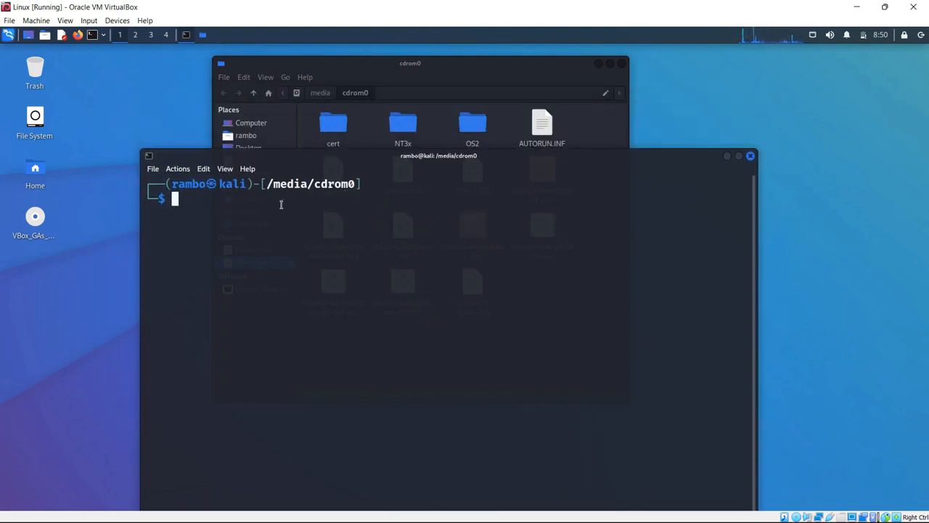
# Step: Run ls to list the disc files, including VBoxLinuxAdditions.run
pyautogui.write('ls')
pyautogui.press('Return')
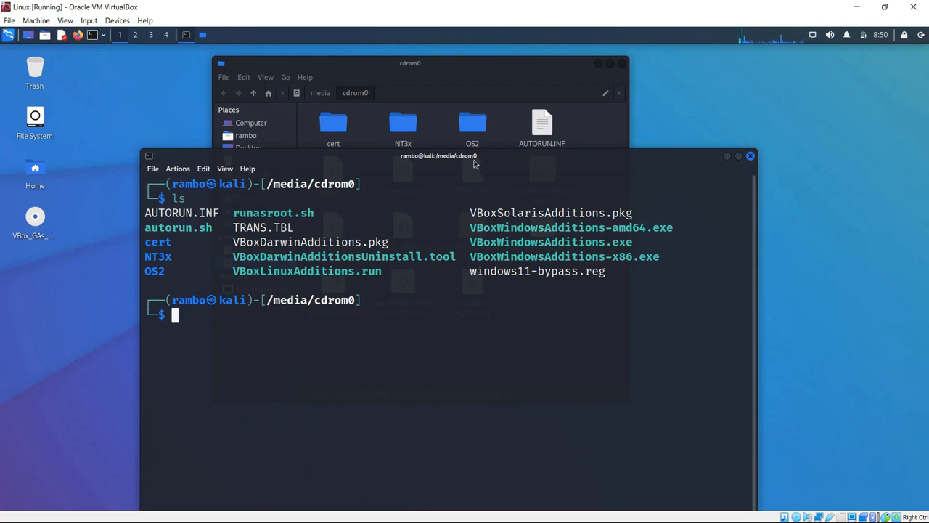
pyautogui.moveTo(474, 164); pyautogui.dragTo(432, 312)
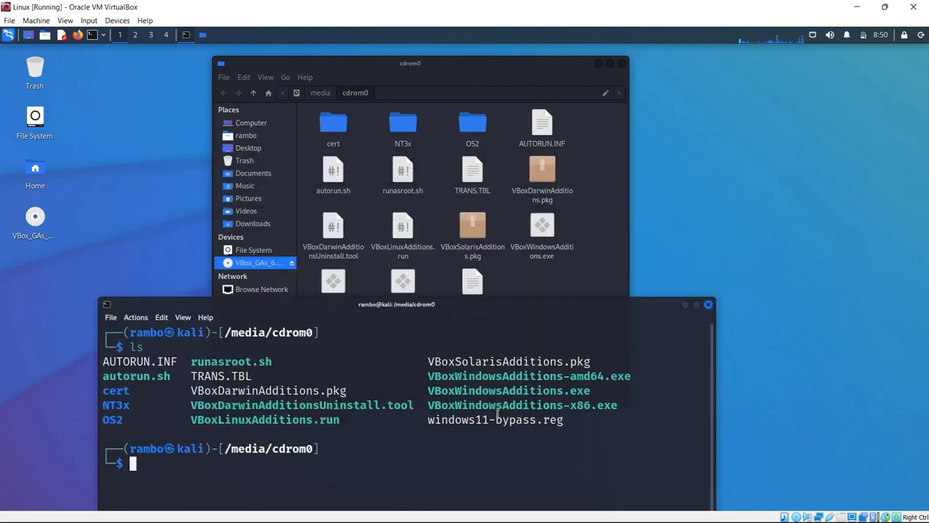
pyautogui.click(500, 146)
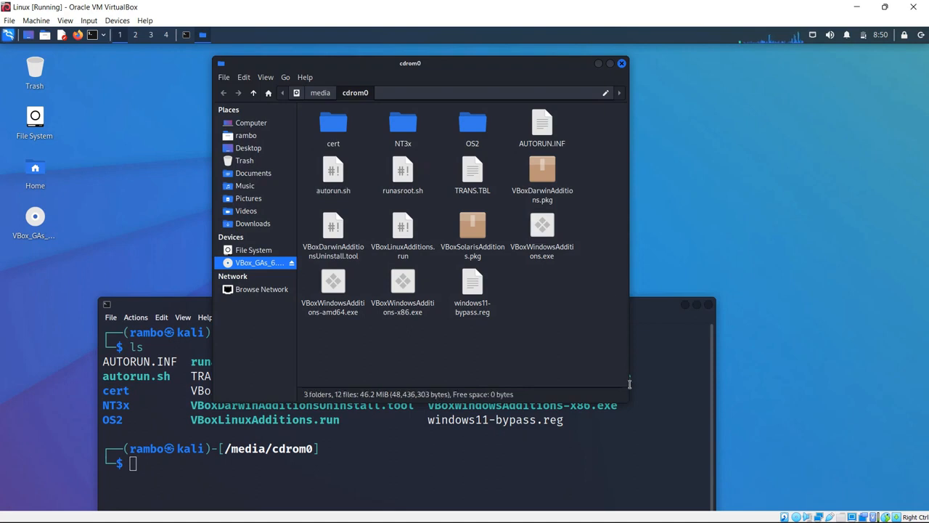
pyautogui.click(642, 405)
pyautogui.moveTo(561, 304); pyautogui.dragTo(585, 114)
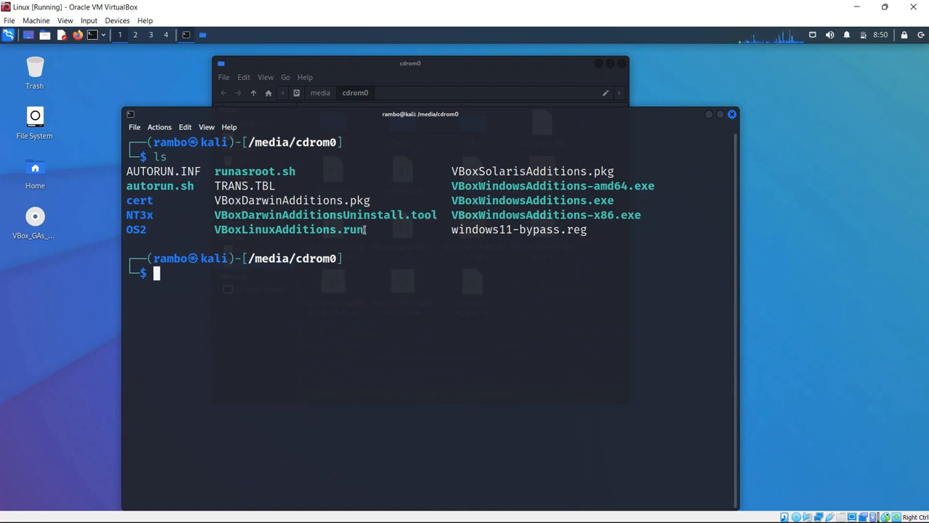
pyautogui.moveTo(365, 229); pyautogui.dragTo(212, 229)
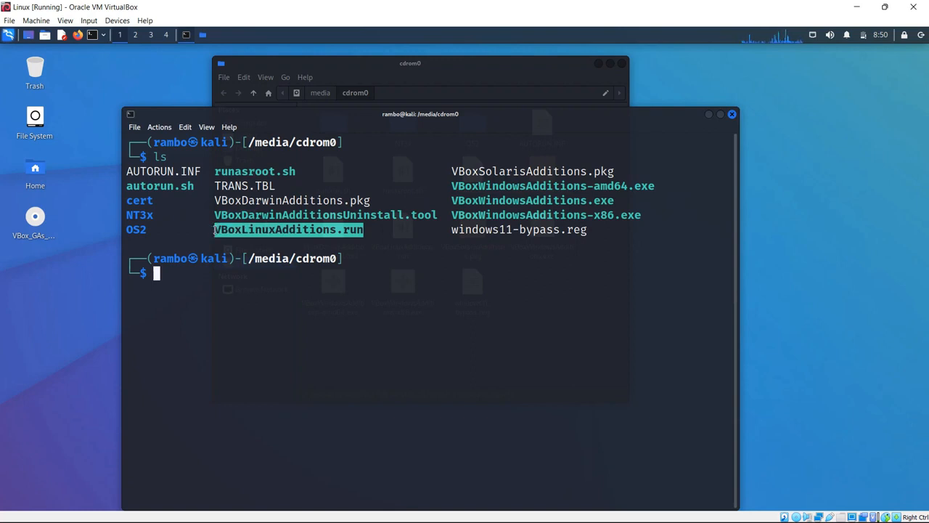
pyautogui.click(242, 277)
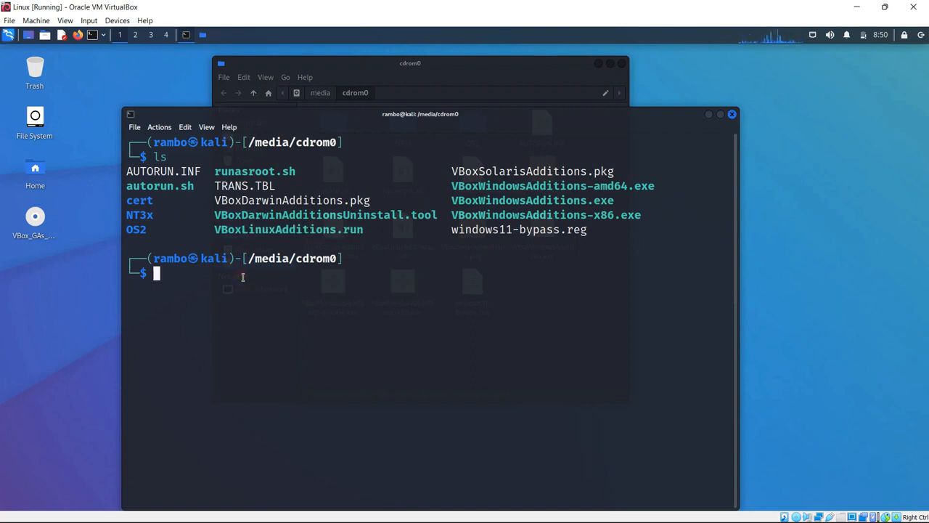
# Step: Run sudo sh VBoxLinuxAdditions.run using the autocompleted filename
pyautogui.write('sudo ')
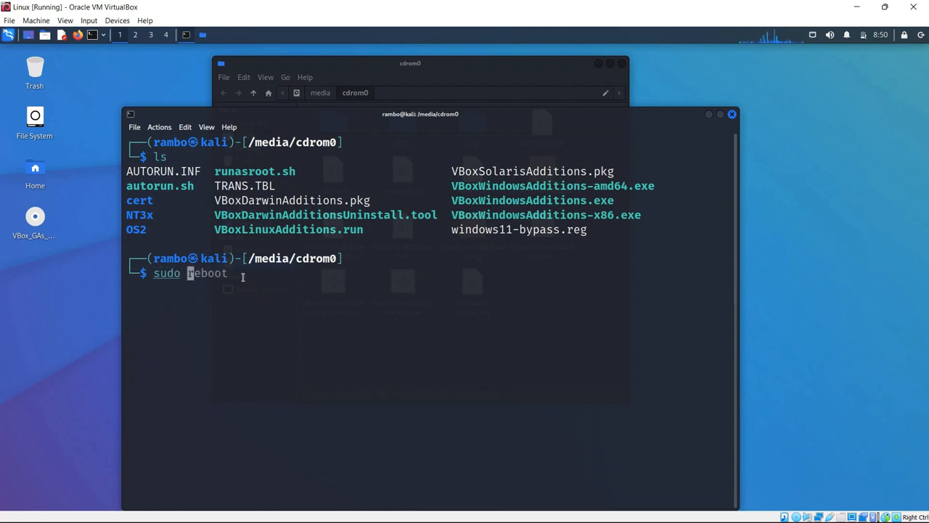
pyautogui.write('sh')
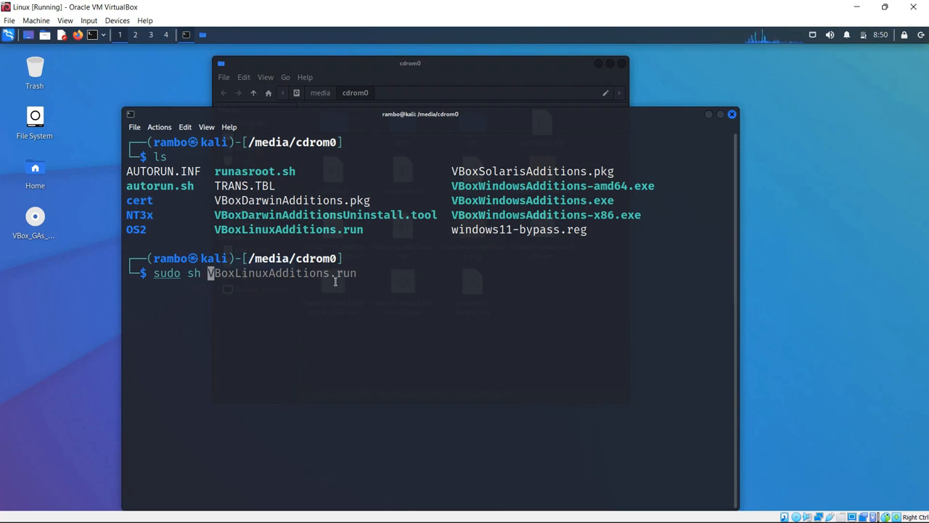
pyautogui.press('Right')
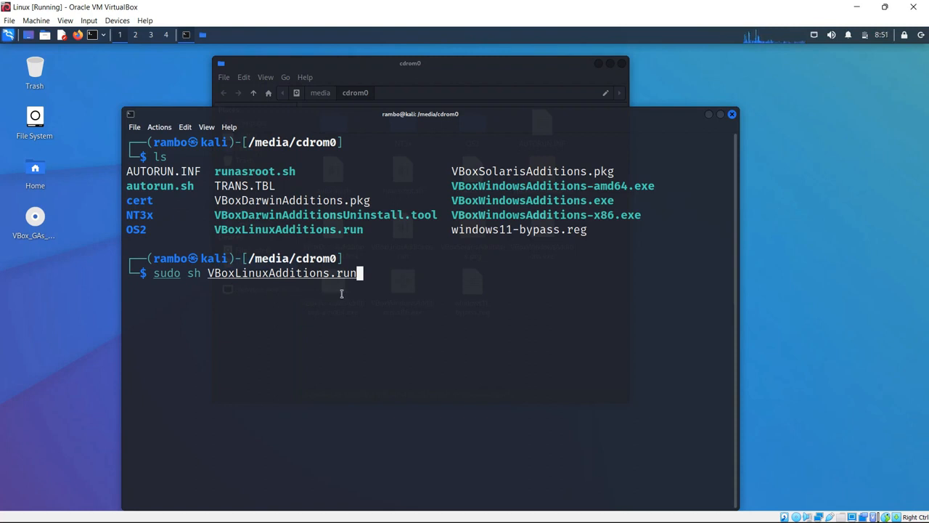
pyautogui.press('Return')
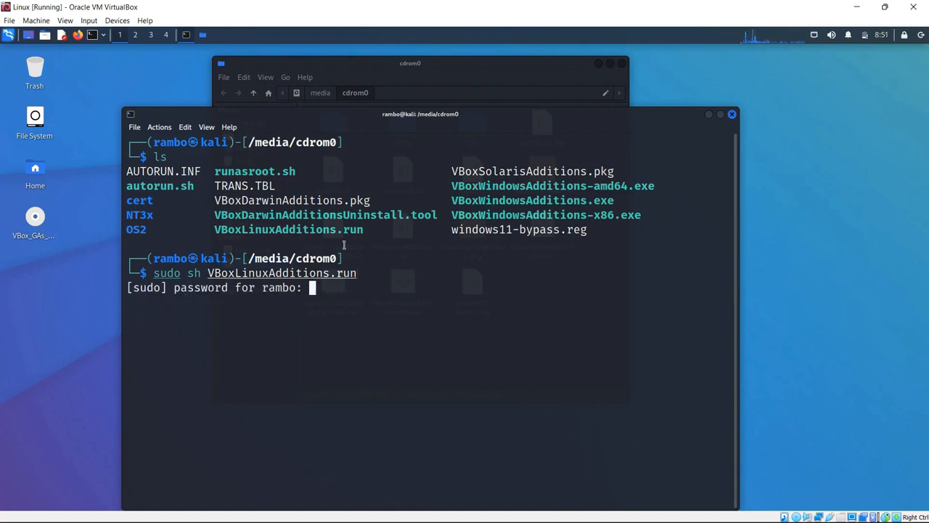
# Step: Submit the sudo password and let the Guest Additions 6.1.34 installer run to completion
pyautogui.click(354, 114)
pyautogui.moveTo(353, 114); pyautogui.dragTo(352, 68)
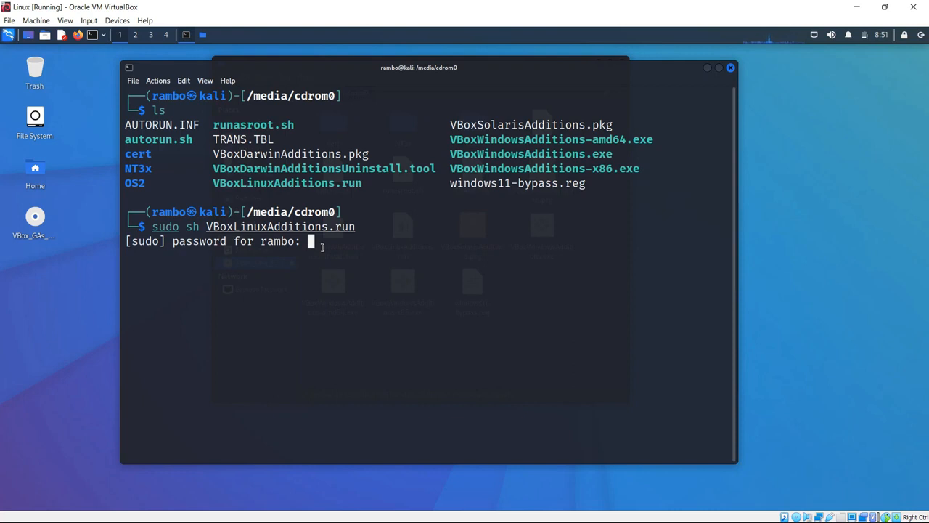
pyautogui.press('Return')
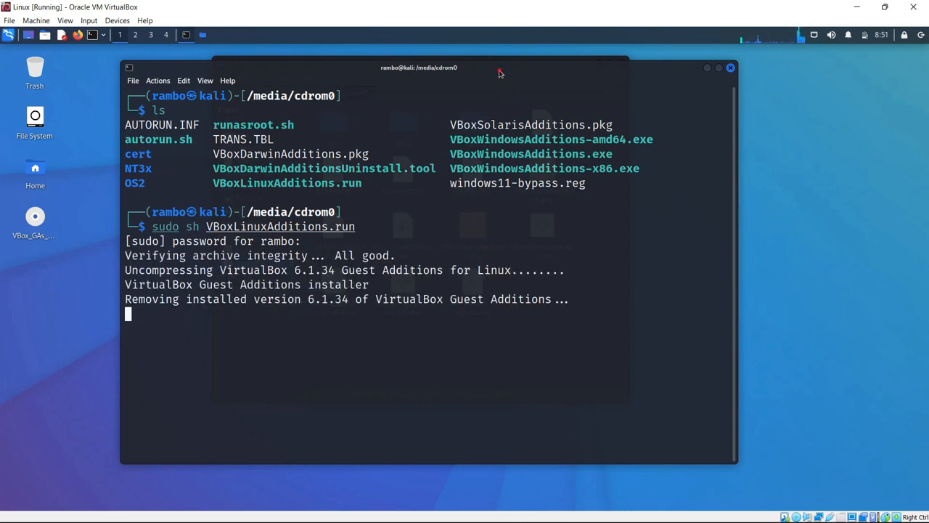
pyautogui.moveTo(499, 67); pyautogui.dragTo(501, 50)
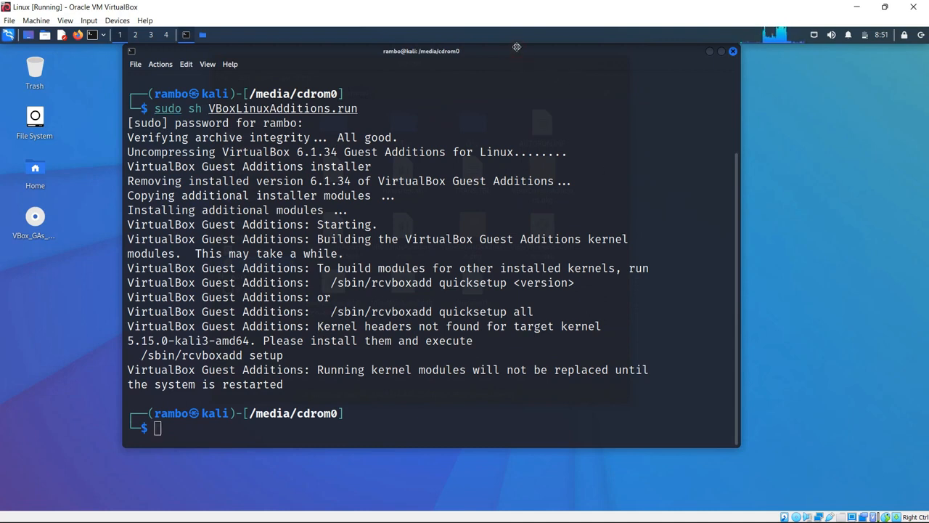
pyautogui.moveTo(517, 51); pyautogui.dragTo(519, 51)
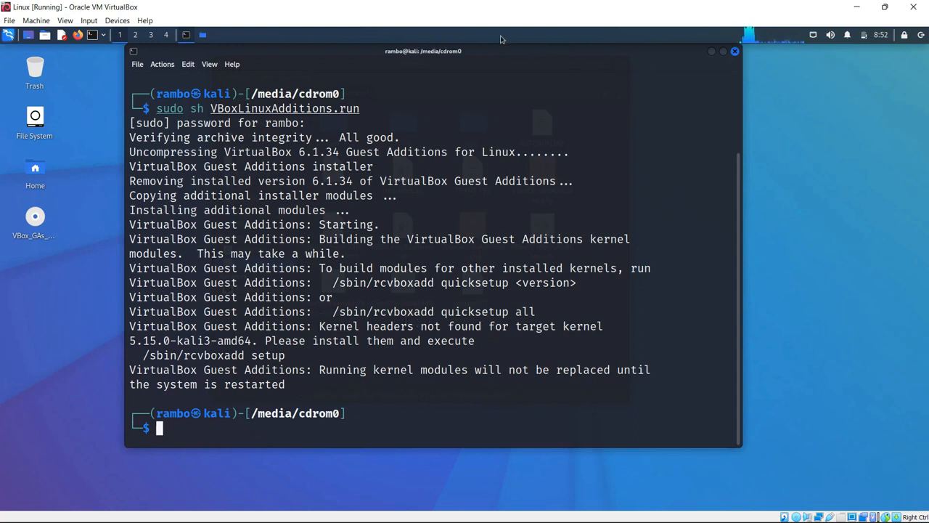
pyautogui.moveTo(491, 45)
pyautogui.mouseDown()
pyautogui.moveTo(485, 56)
pyautogui.moveTo(477, 45)
pyautogui.mouseUp()
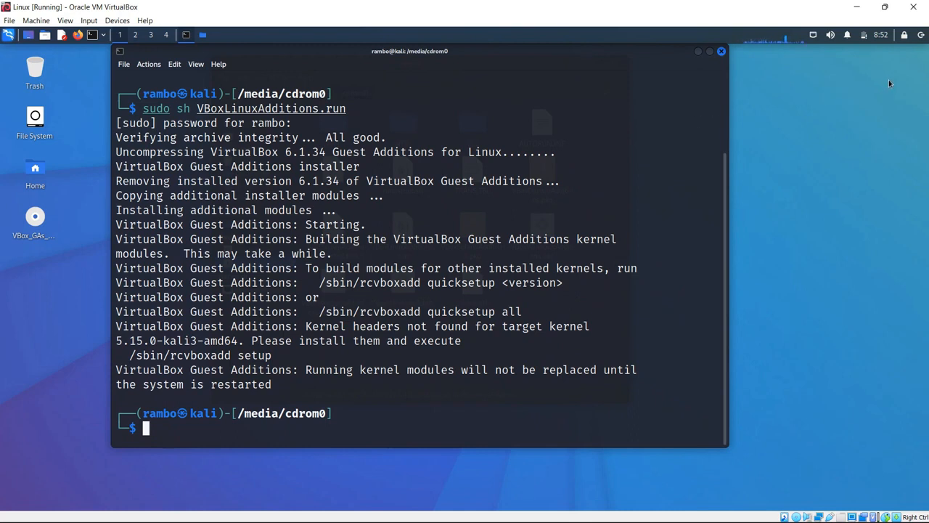
# Step: Cancel the Log Out dialog and restart Kali with sudo reboot in the terminal
pyautogui.click(920, 35)
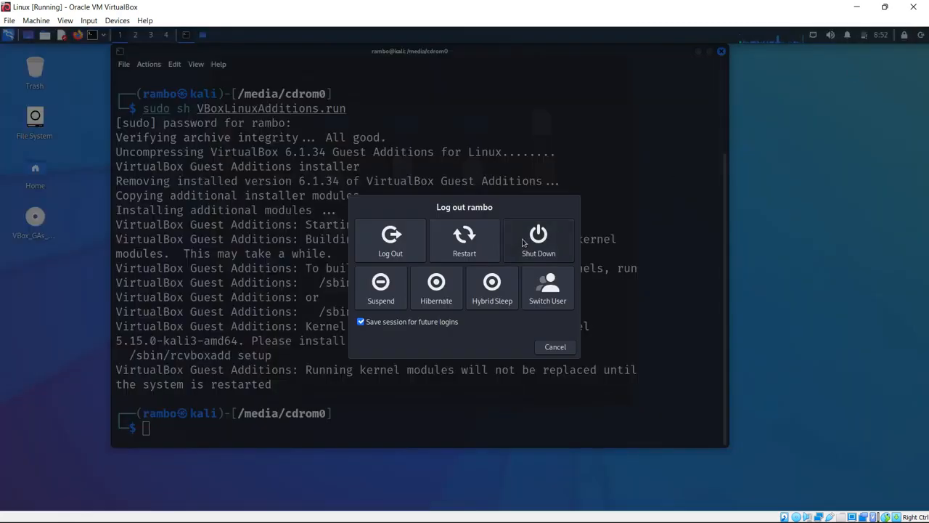
pyautogui.click(556, 346)
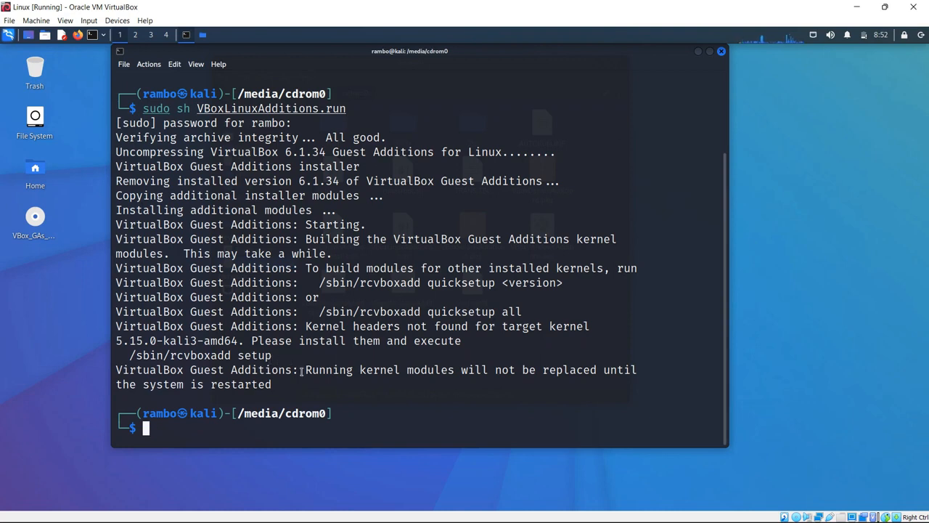
pyautogui.write('s')
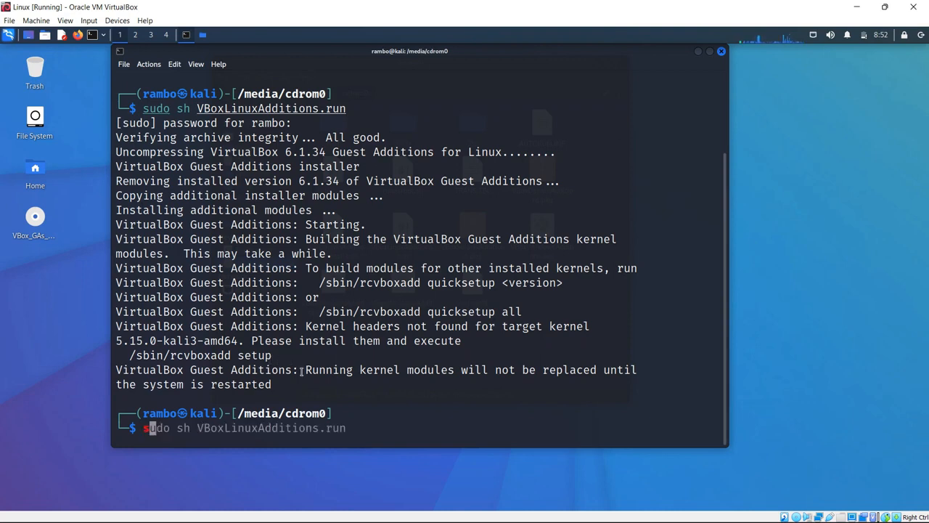
pyautogui.write('udo reboot')
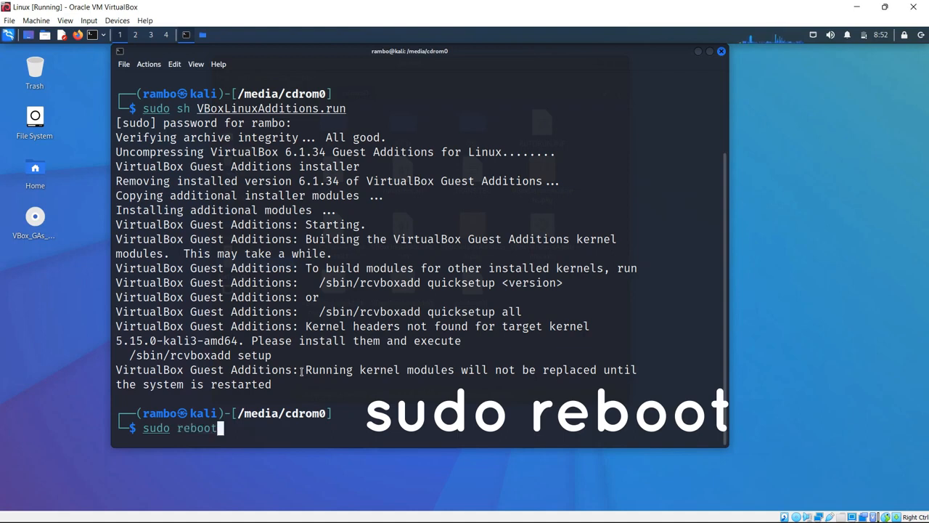
pyautogui.press('Return')
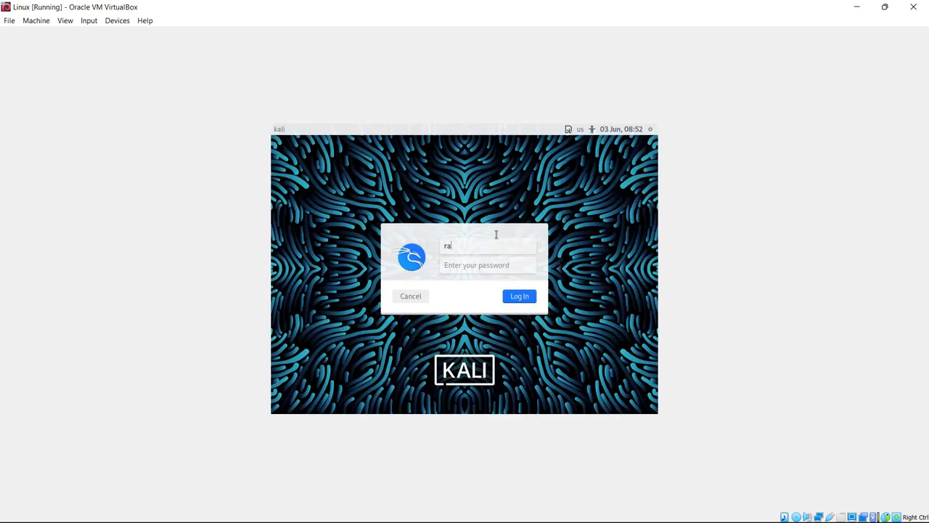
# Step: Log back in to the rebooted Kali guest with the account username and password
pyautogui.write('mbo')
pyautogui.press('Tab')
pyautogui.write('•••••')
pyautogui.press('Return')
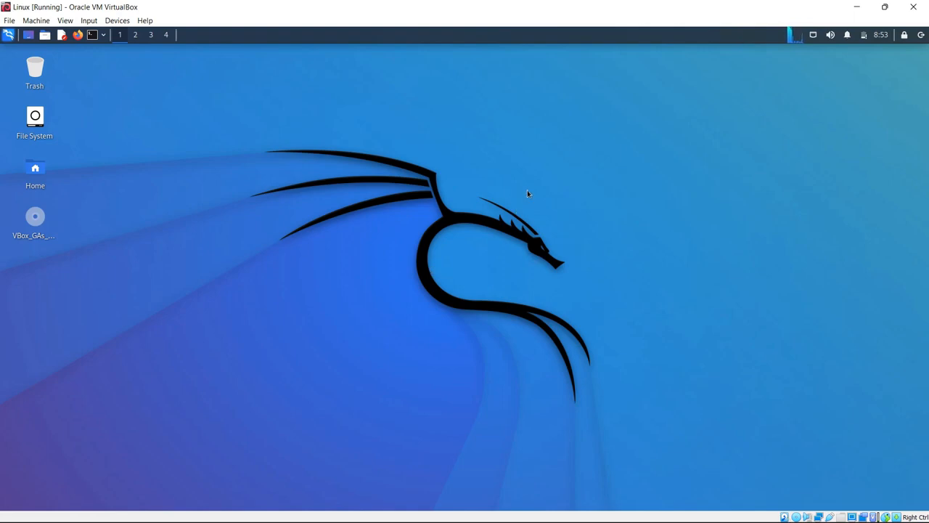
pyautogui.click(885, 7)
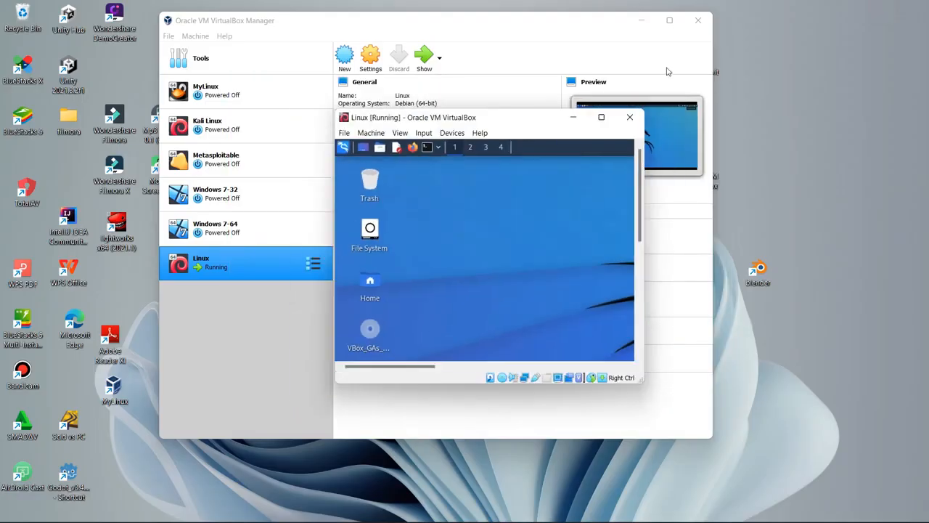
pyautogui.click(603, 118)
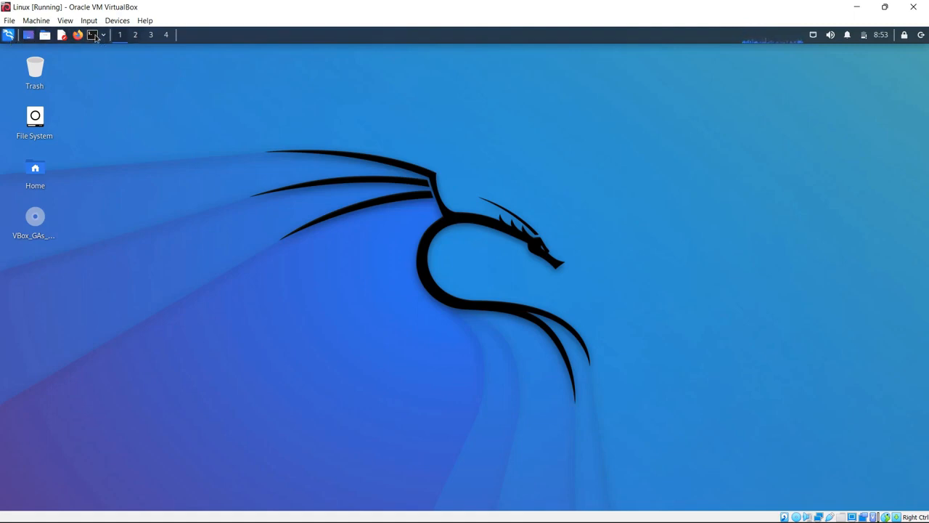
# Step: In a new enlarged terminal, ping google.com and stop it after 3 packets with 0% loss
pyautogui.click(93, 35)
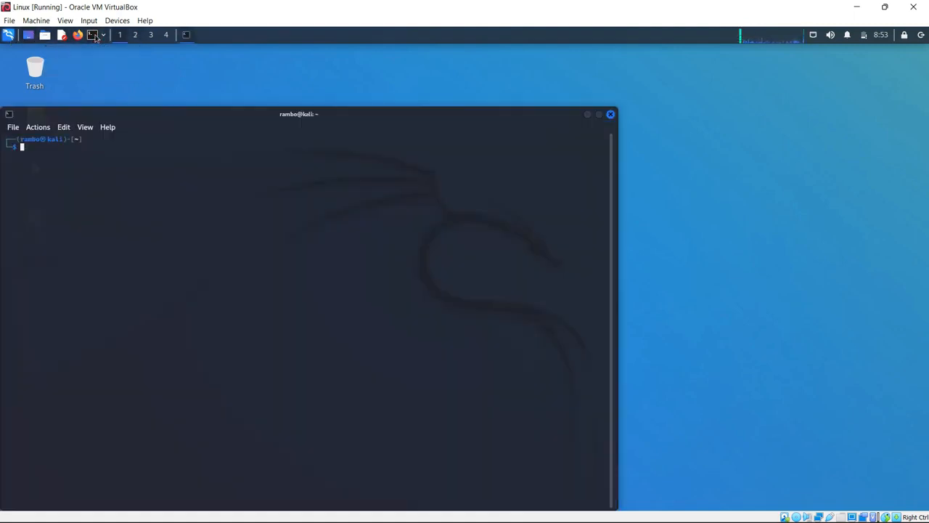
pyautogui.moveTo(210, 121); pyautogui.dragTo(309, 115)
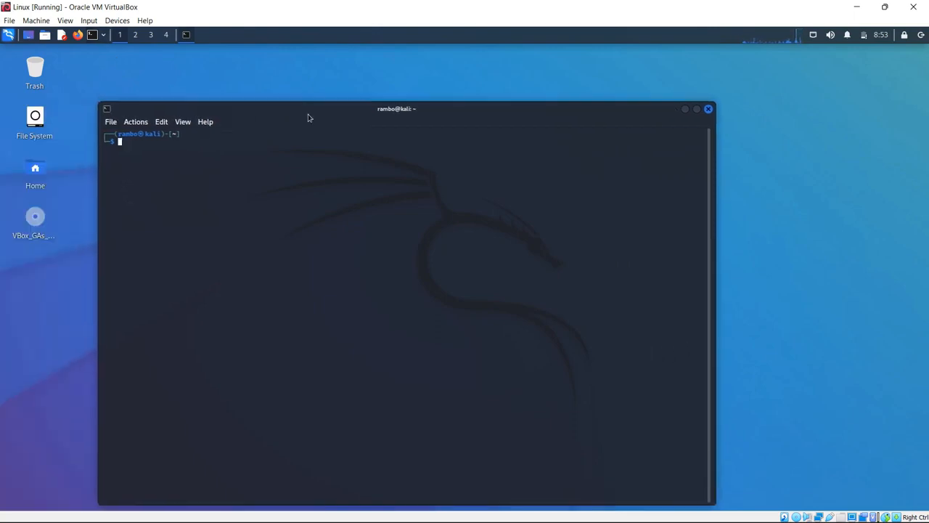
pyautogui.hotkey('ctrl', '+')
pyautogui.hotkey('ctrl', '+')
pyautogui.hotkey('ctrl', '+')
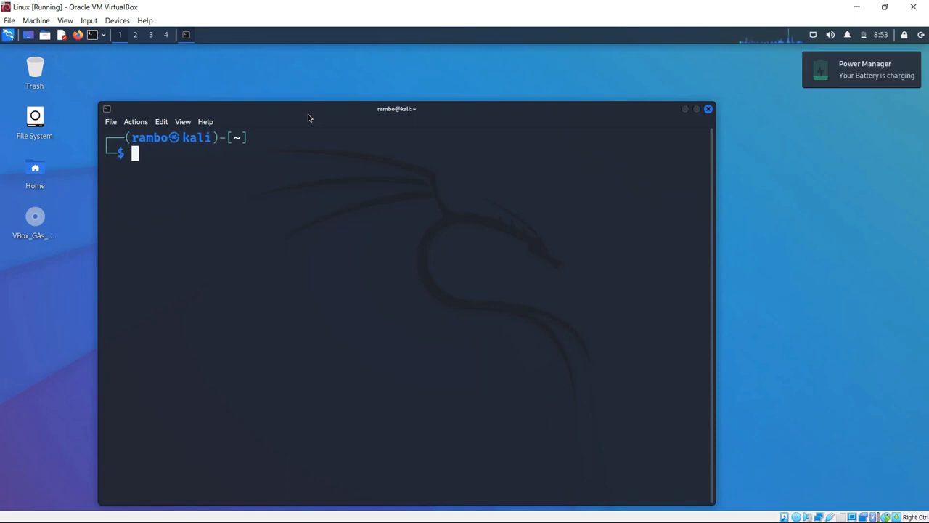
pyautogui.write('ping g')
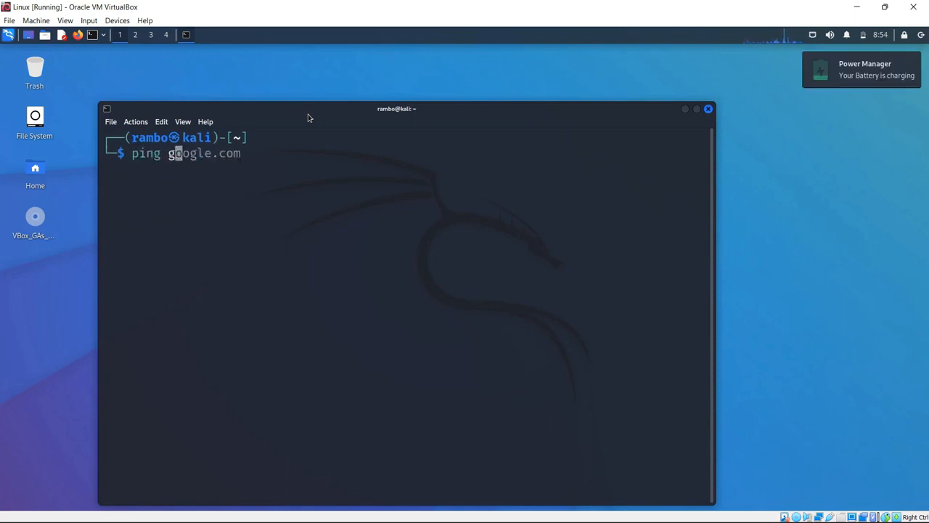
pyautogui.write('oogle.com')
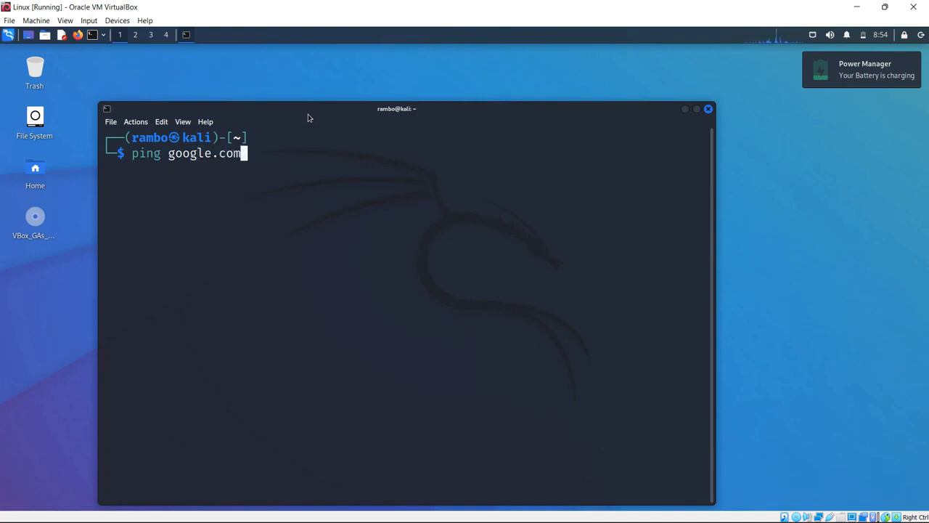
pyautogui.press('Return')
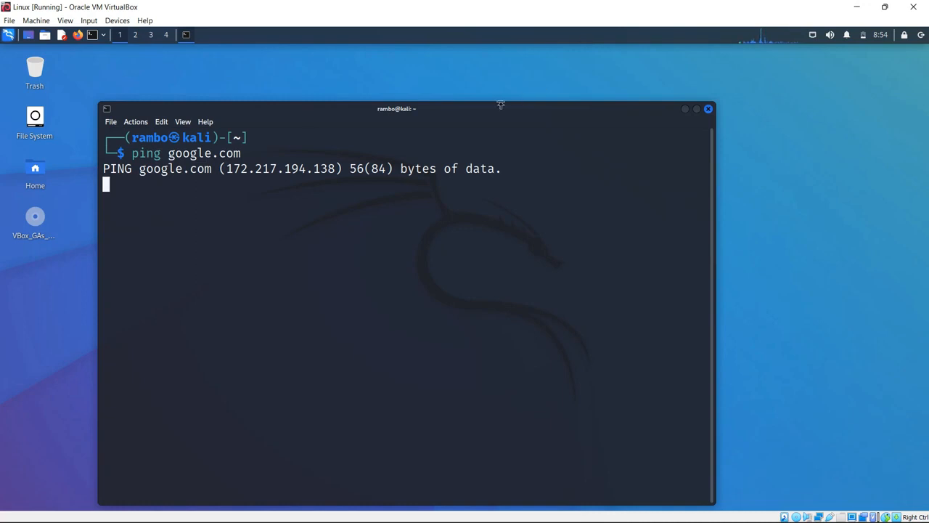
pyautogui.moveTo(497, 113); pyautogui.dragTo(495, 97)
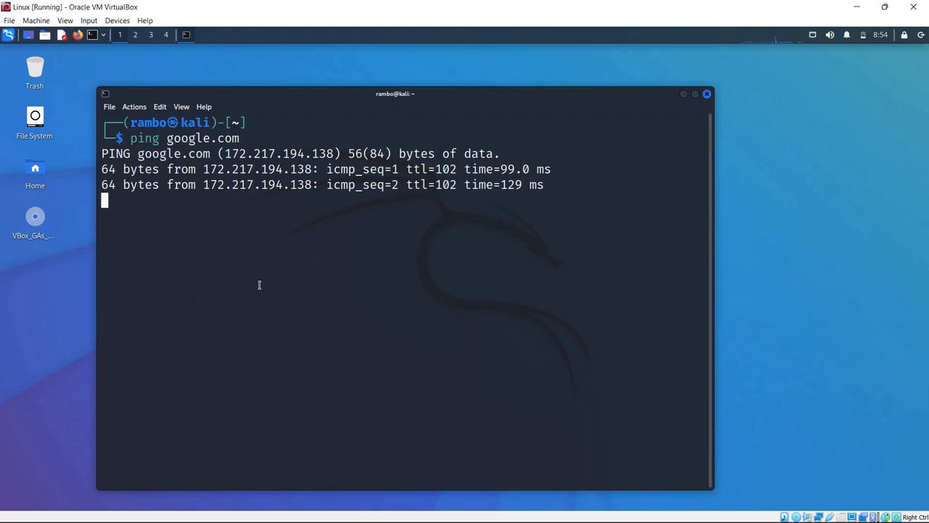
pyautogui.hotkey('ctrl', 'c')
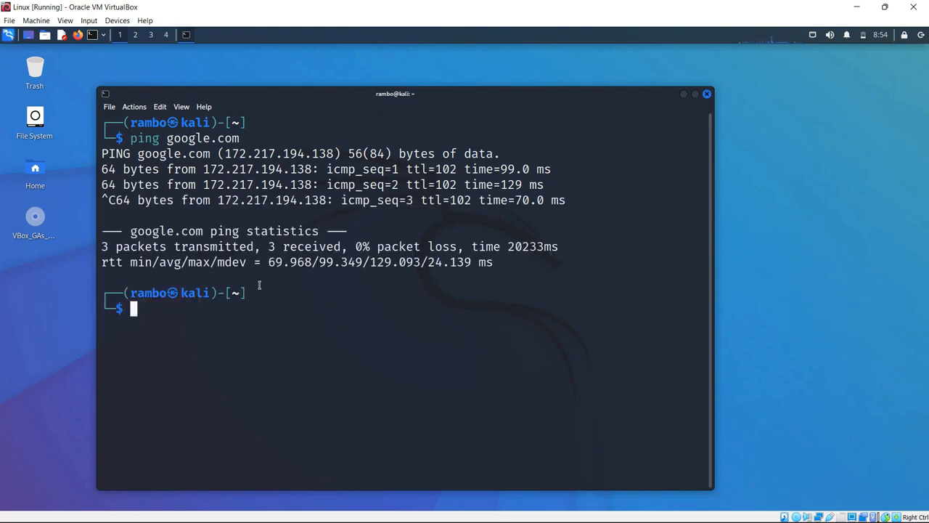
pyautogui.moveTo(505, 93); pyautogui.dragTo(551, 68)
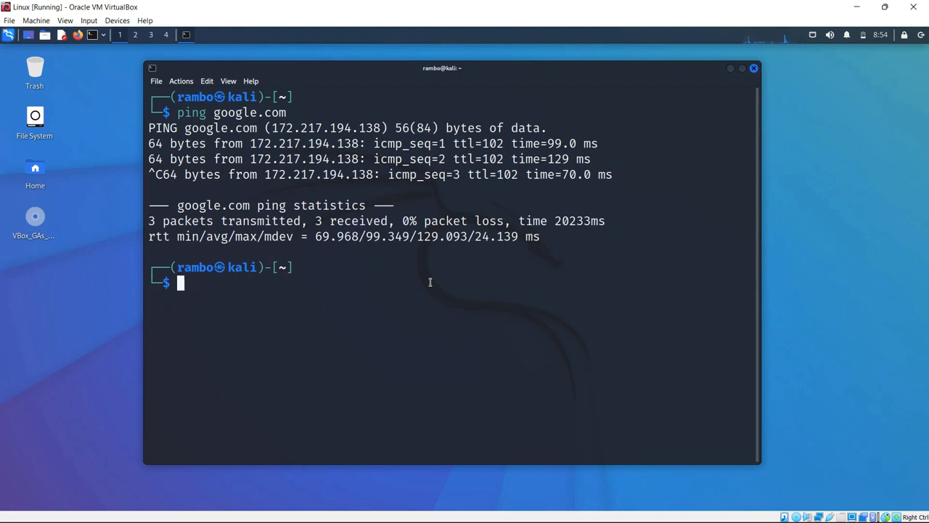
# Step: Run ifconfig, highlight the 10.0.2 part of eth0's 10.0.2.15 address, then minimize the VM
pyautogui.write('ifconfi')
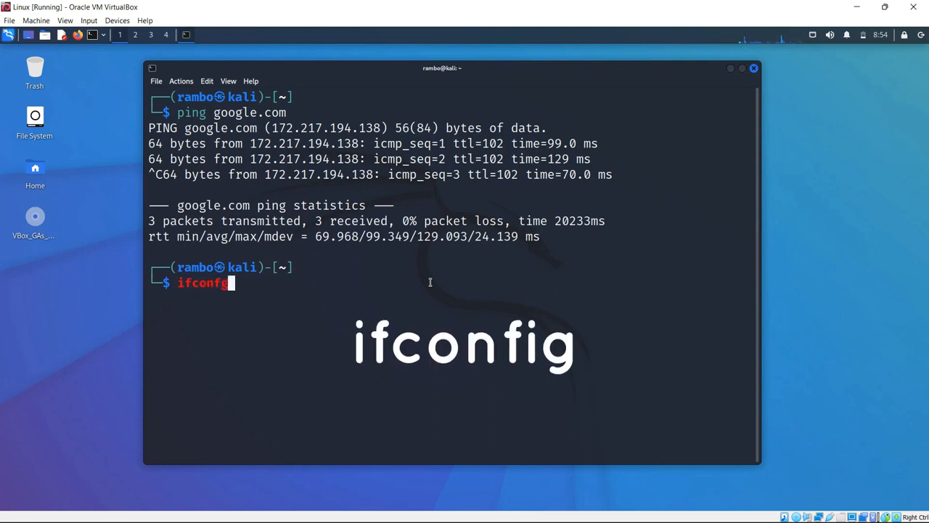
pyautogui.press('BackSpace')
pyautogui.write('ig')
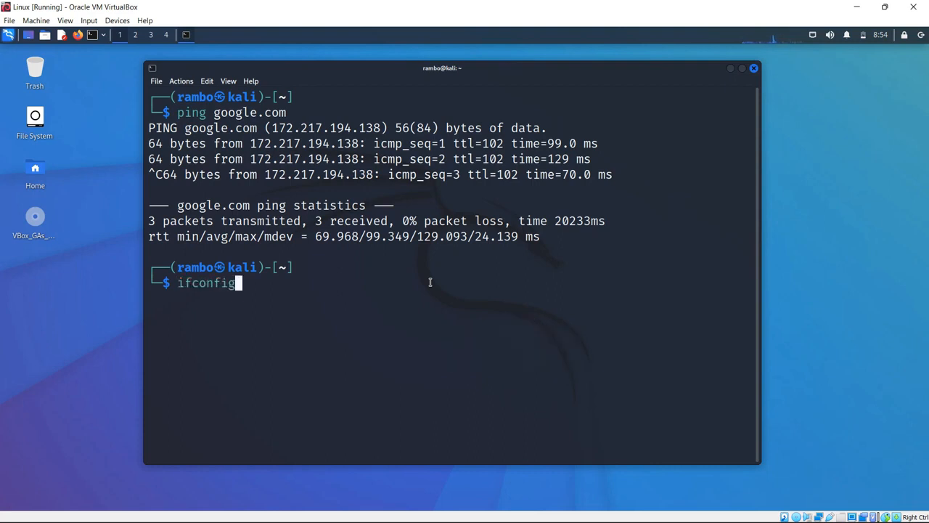
pyautogui.press('Return')
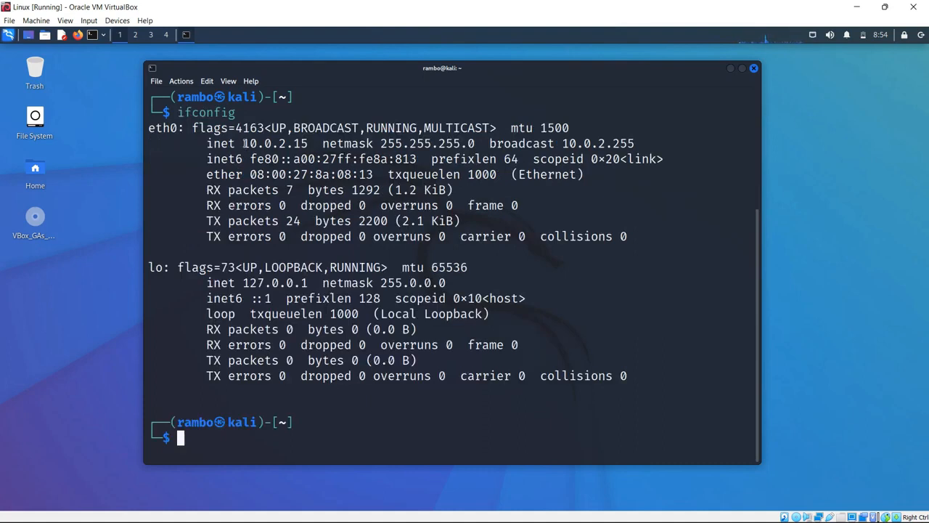
pyautogui.moveTo(245, 143); pyautogui.dragTo(286, 144)
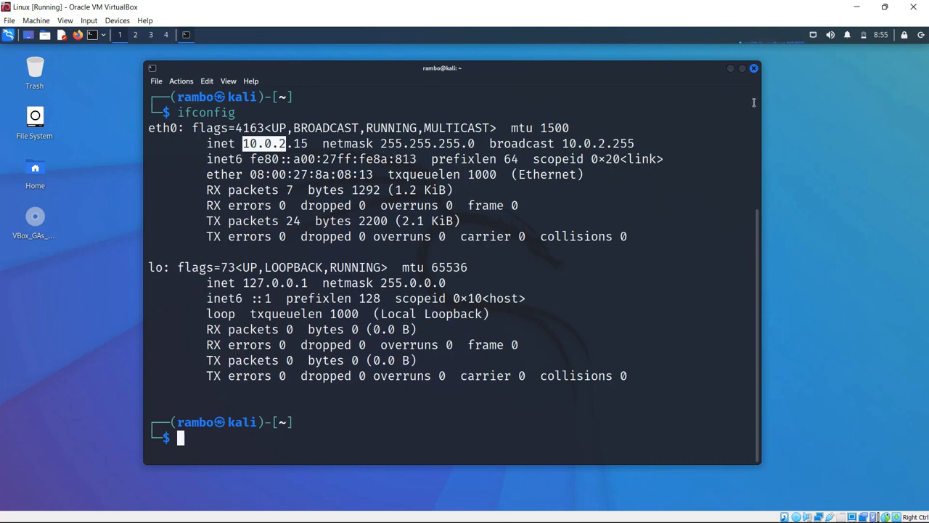
pyautogui.click(857, 8)
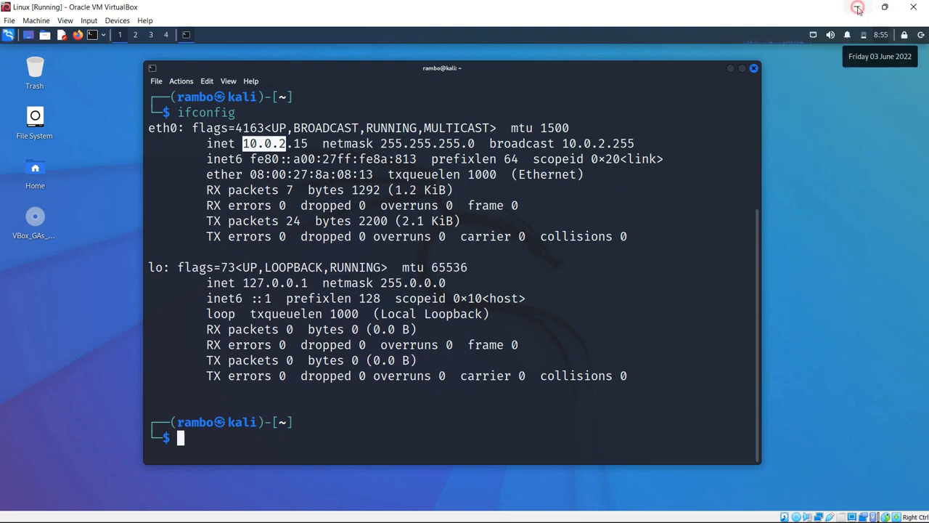
# Step: Minimize the VirtualBox Manager and run ipconfig in a host Terminal (PowerShell)
pyautogui.click(643, 28)
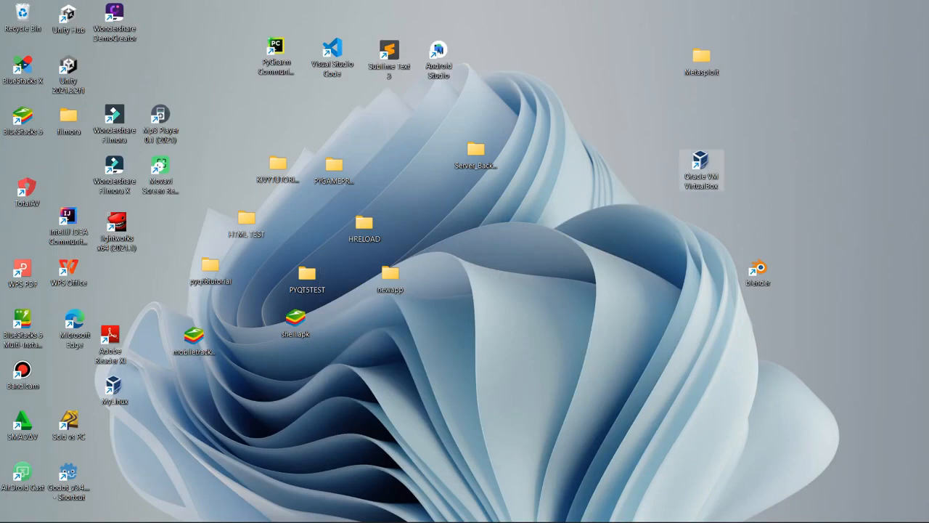
pyautogui.click(331, 508)
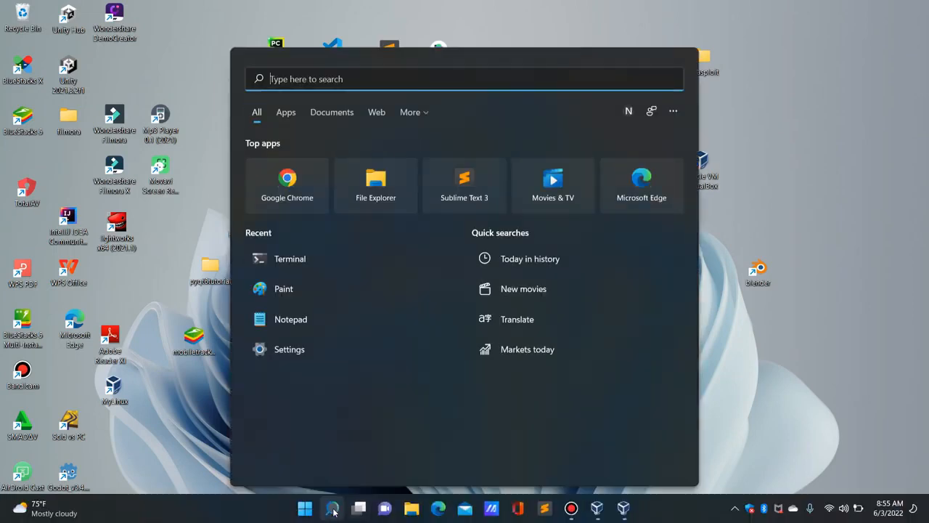
pyautogui.click(297, 261)
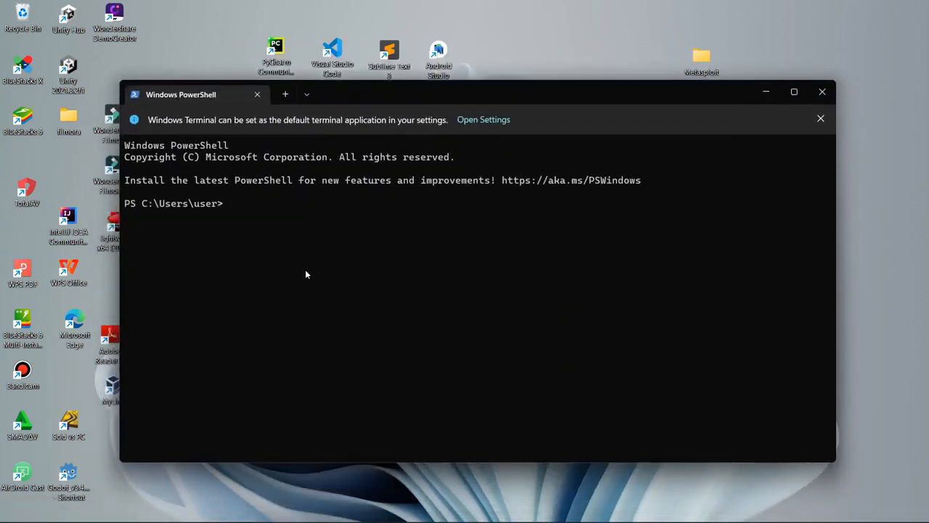
pyautogui.write('ipconfig')
pyautogui.press('Return')
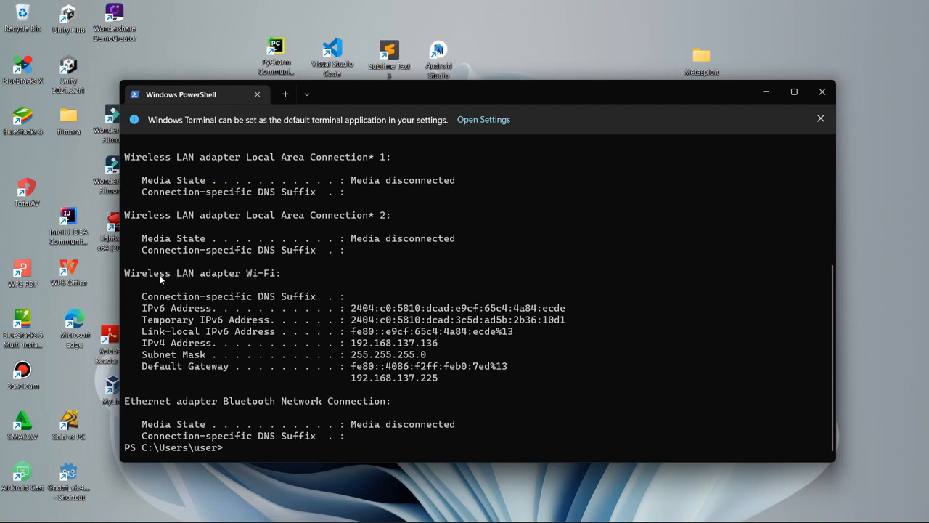
# Step: Highlight the Wi-Fi adapter heading and its 192.168.137 IPv4 prefix, then bring back the Kali VM
pyautogui.moveTo(125, 276); pyautogui.dragTo(258, 280)
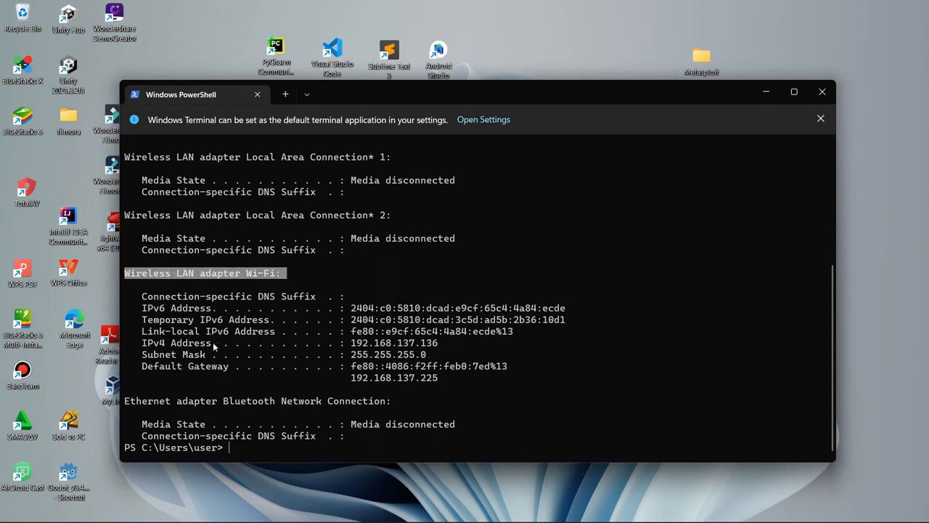
pyautogui.rightClick(348, 345)
pyautogui.moveTo(348, 345); pyautogui.dragTo(412, 349)
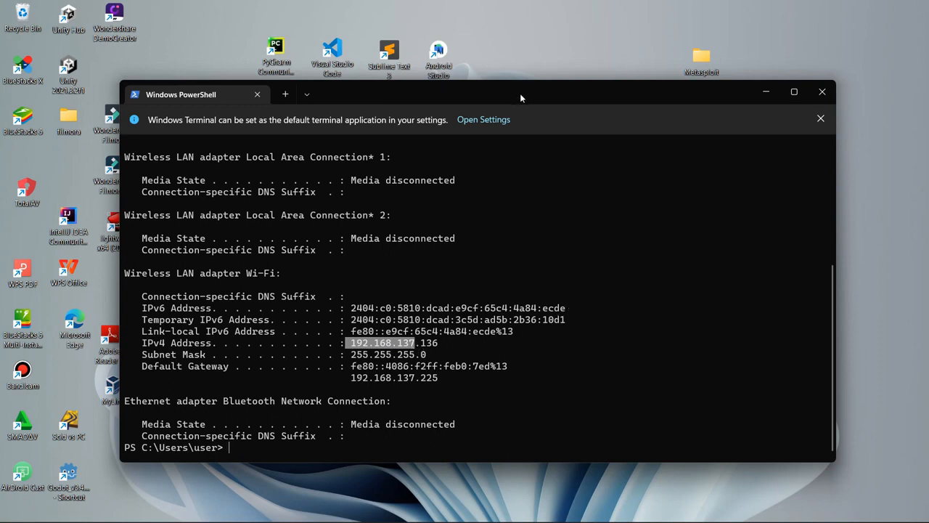
pyautogui.moveTo(520, 93); pyautogui.dragTo(609, 91)
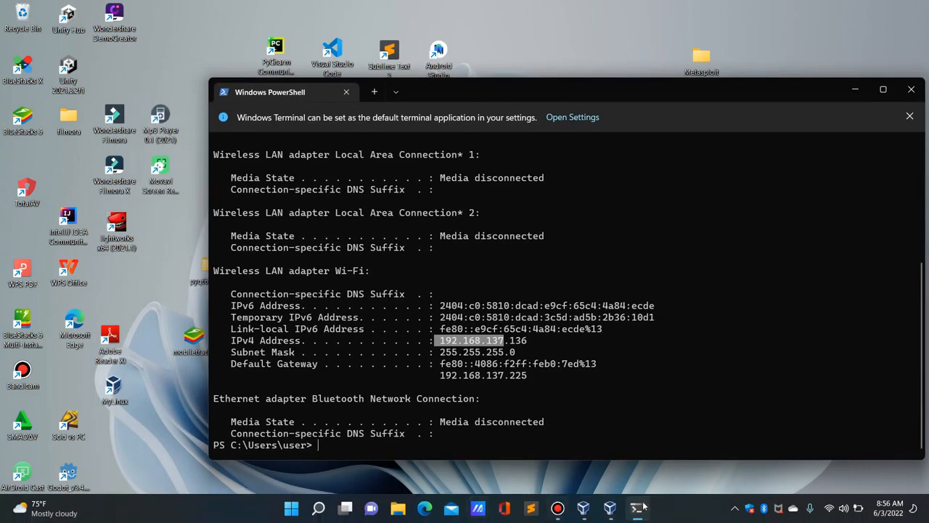
pyautogui.click(609, 508)
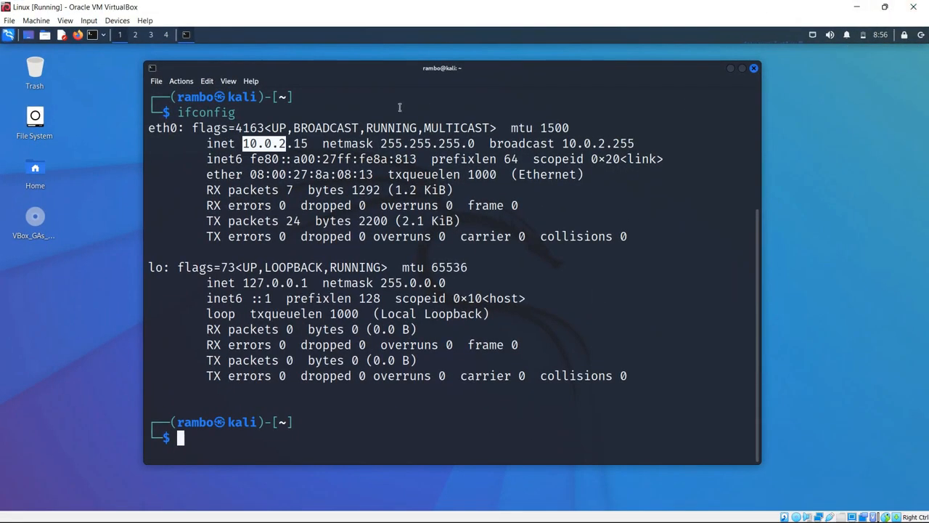
# Step: Place the Kali VM window beside PowerShell to compare 10.0.2.15 with 192.168.137.136
pyautogui.click(883, 7)
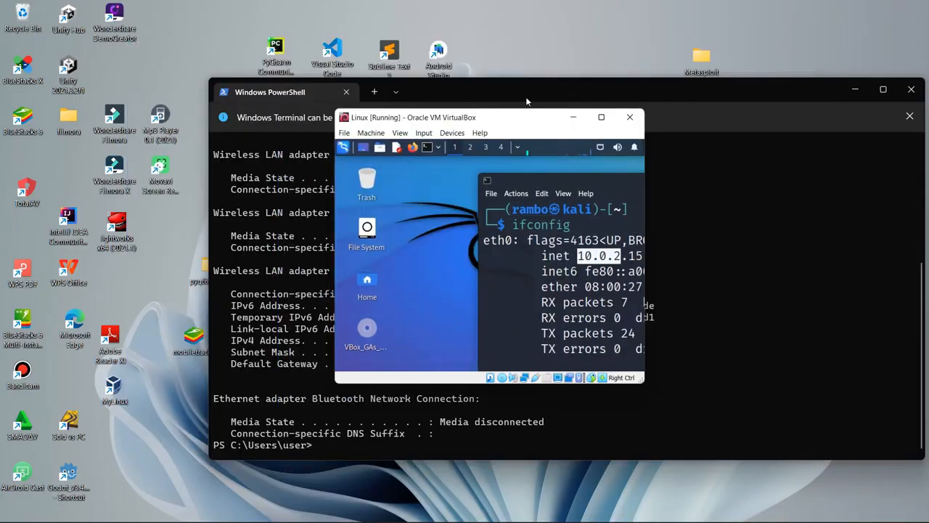
pyautogui.moveTo(514, 122); pyautogui.dragTo(292, 204)
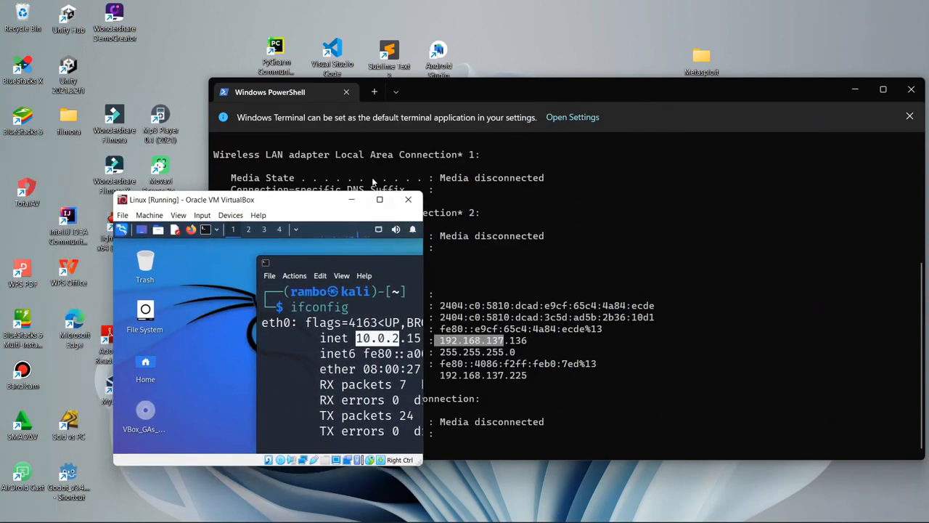
pyautogui.moveTo(379, 201)
pyautogui.click(379, 199)
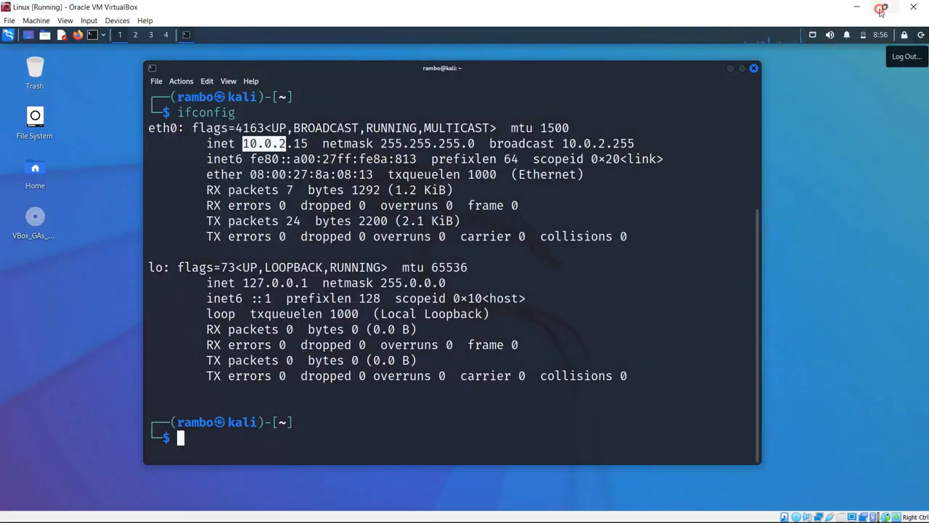
pyautogui.click(884, 7)
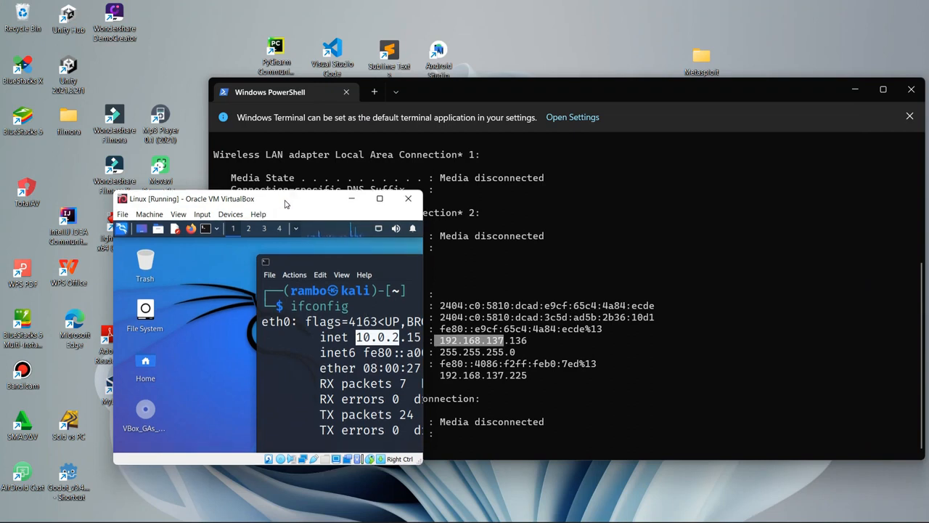
pyautogui.moveTo(283, 206); pyautogui.dragTo(277, 201)
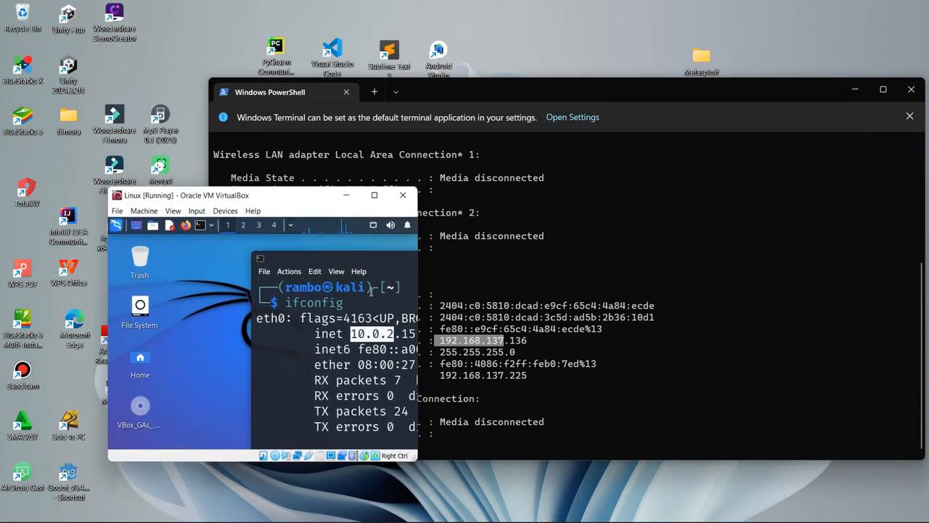
# Step: Minimize both the Kali VM and PowerShell windows to show the desktop
pyautogui.click(374, 194)
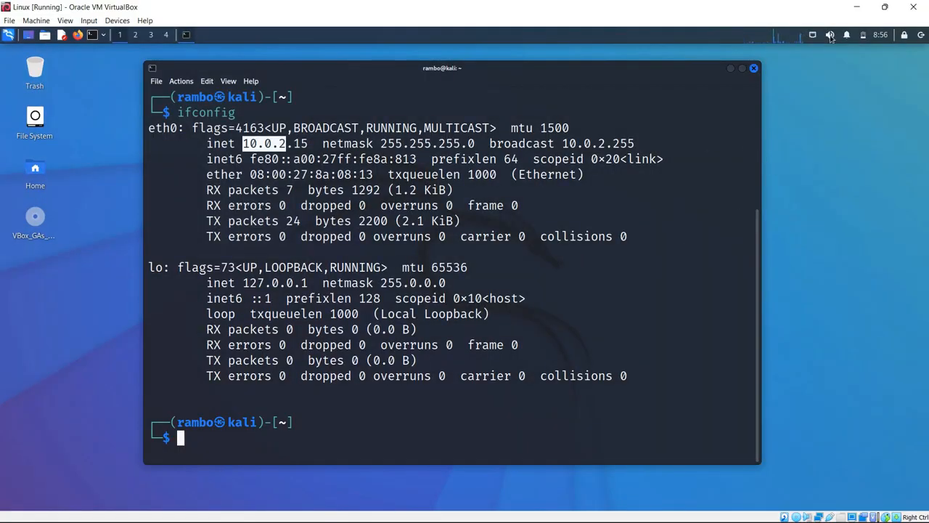
pyautogui.click(858, 7)
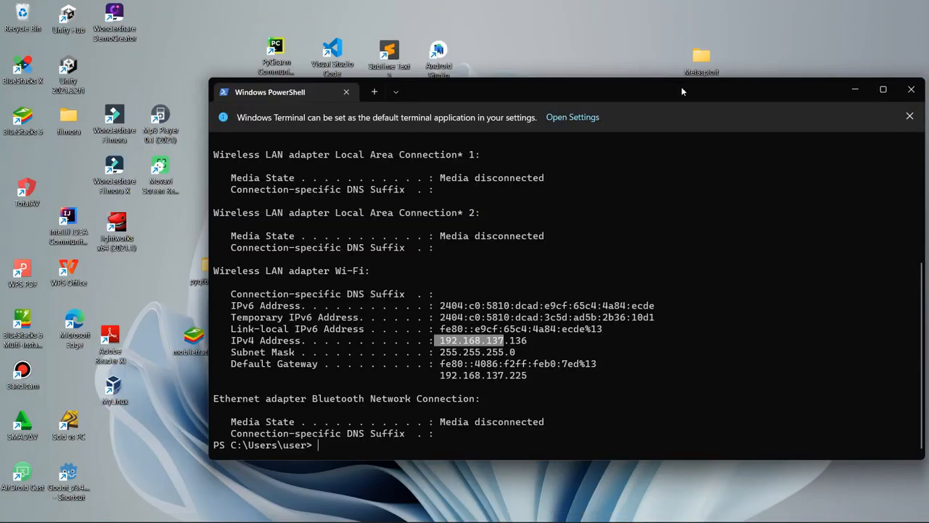
pyautogui.click(855, 88)
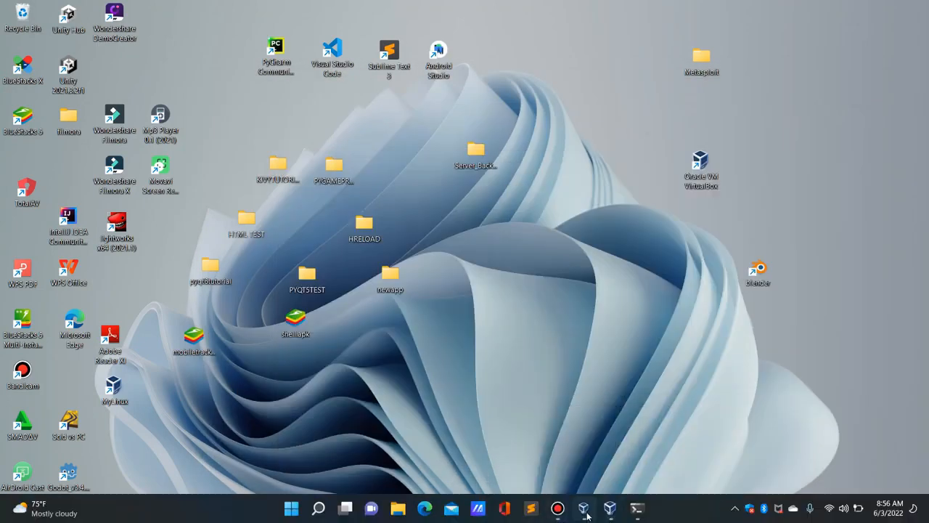
# Step: Attach the Linux VM's Adapter 1 to Bridged Adapter (Intel Wi-Fi 6 AX201) and save
pyautogui.click(584, 508)
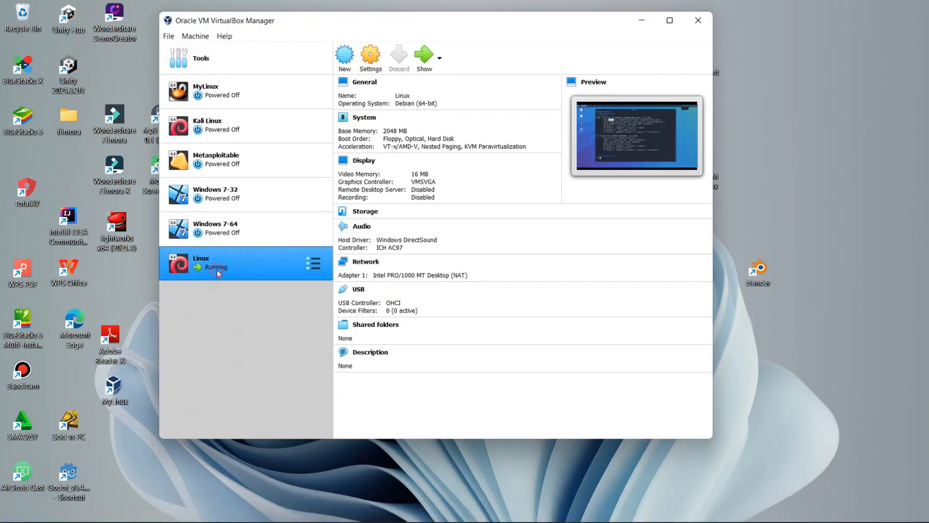
pyautogui.click(371, 61)
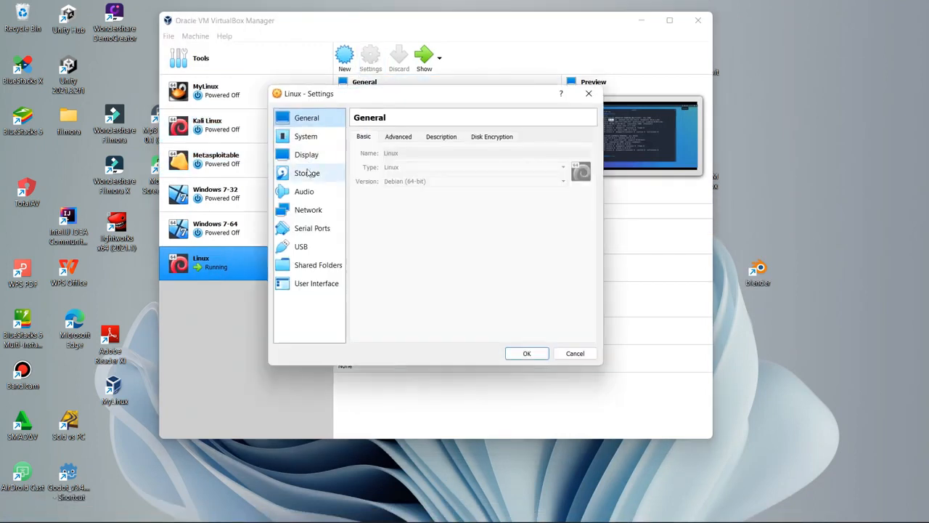
pyautogui.click(308, 210)
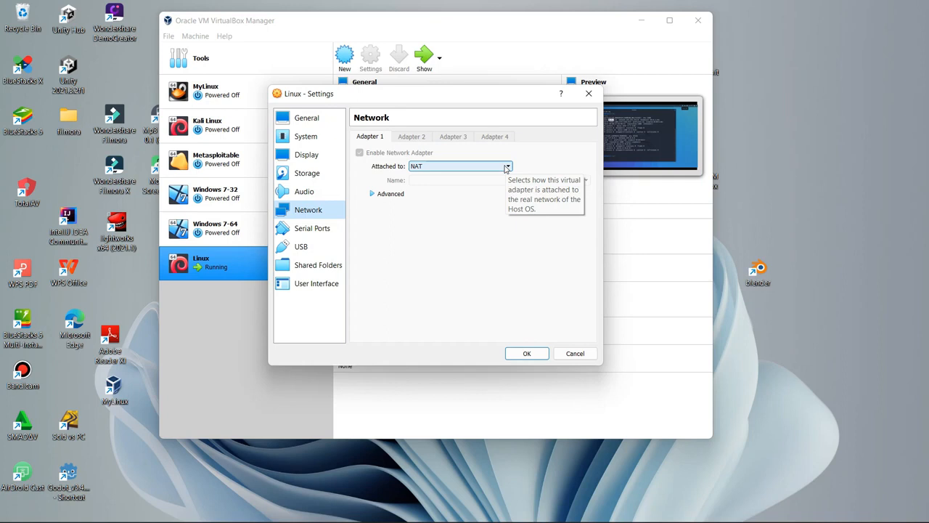
pyautogui.click(506, 167)
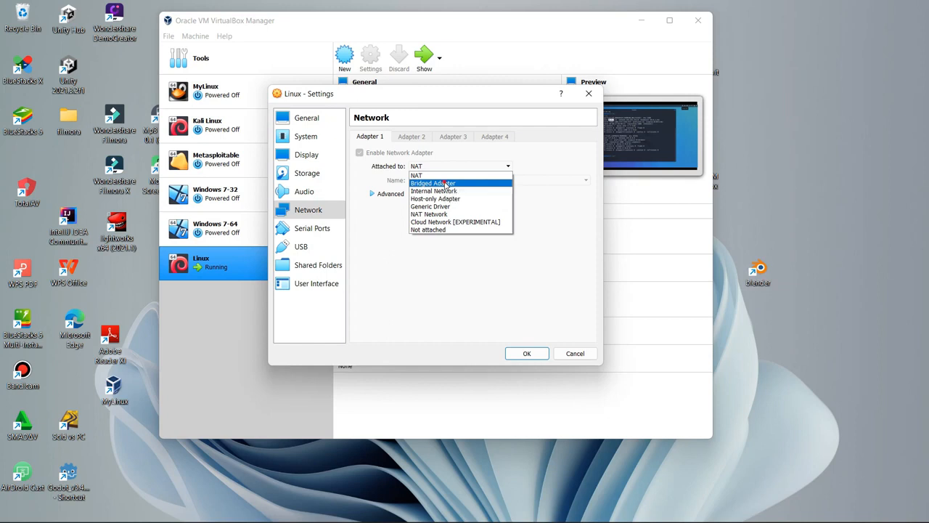
pyautogui.click(445, 185)
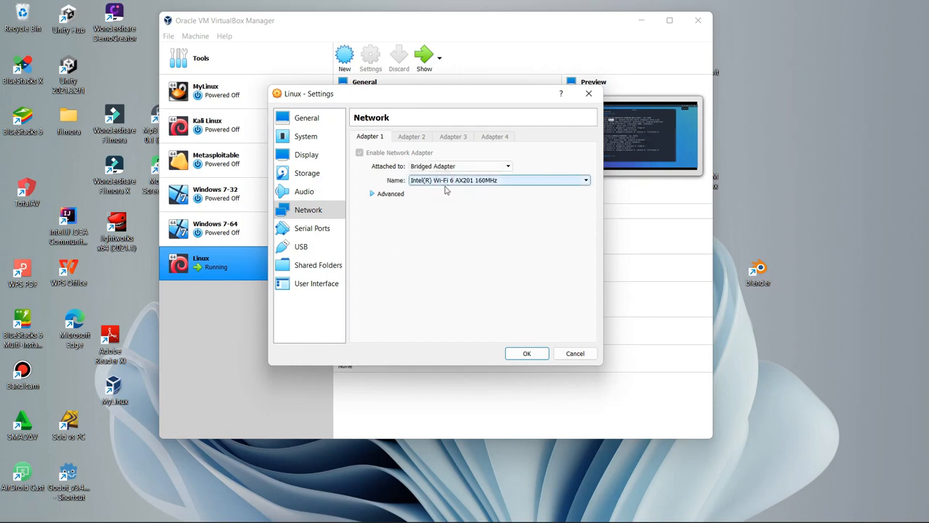
pyautogui.click(527, 353)
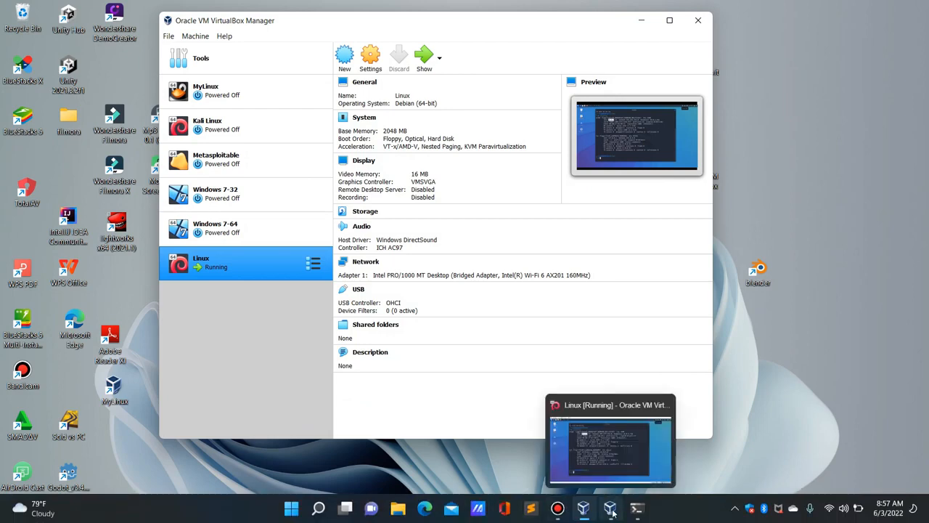
# Step: Rerun ifconfig in Kali, highlight 192.168.137 in eth0's 192.168.137.212, then show PowerShell
pyautogui.click(612, 514)
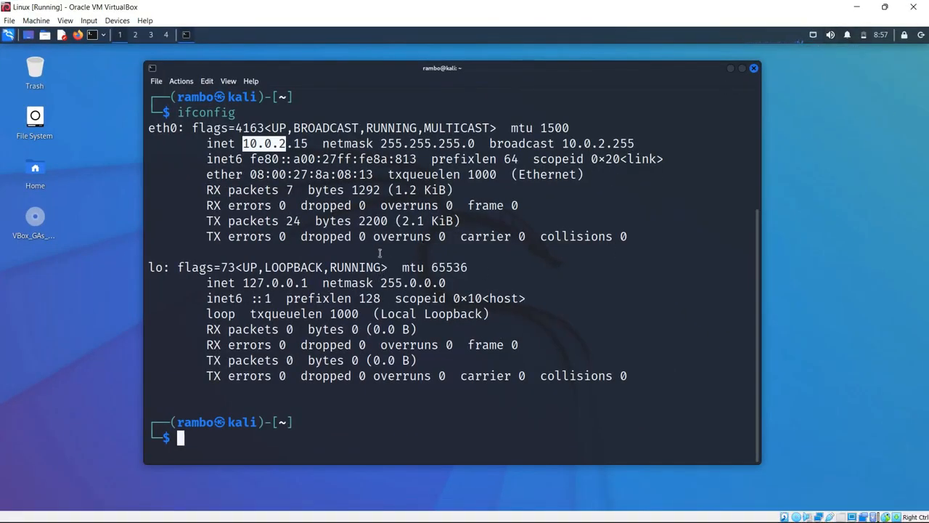
pyautogui.write('ifconfig')
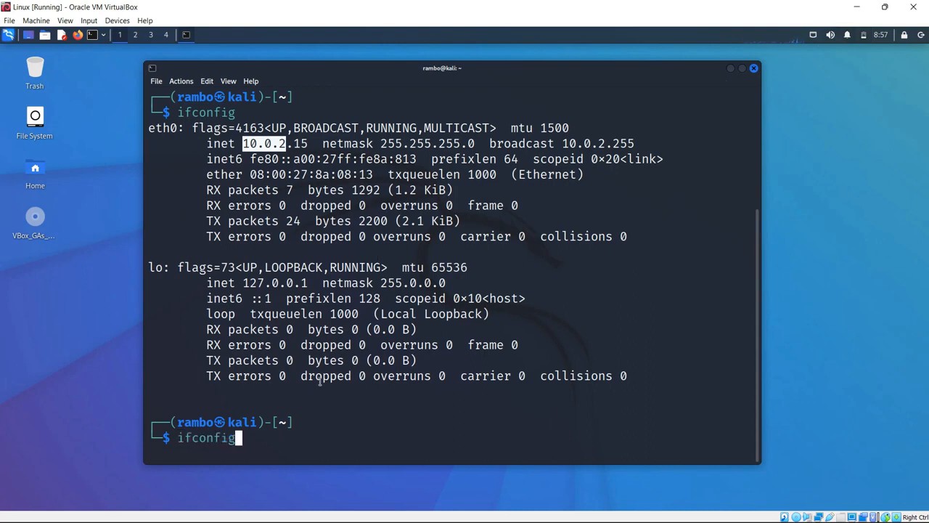
pyautogui.press('Return')
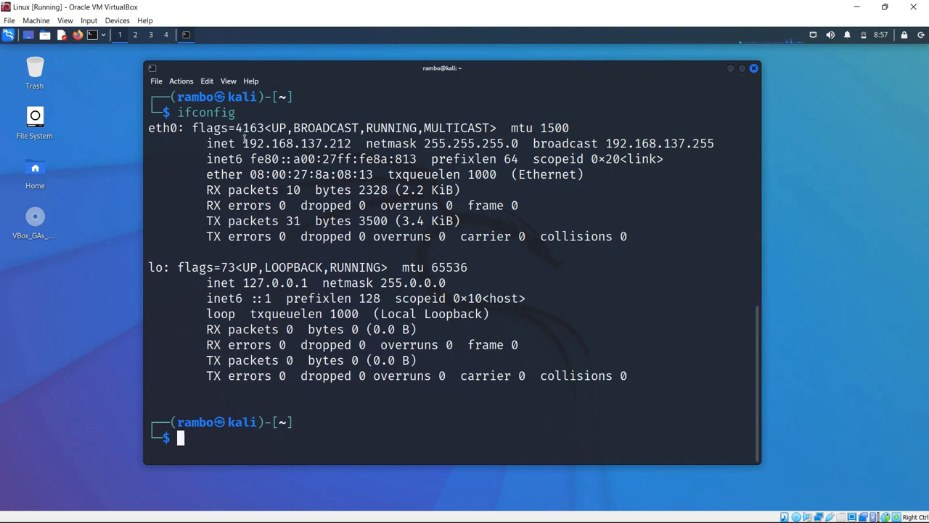
pyautogui.moveTo(242, 140); pyautogui.dragTo(323, 143)
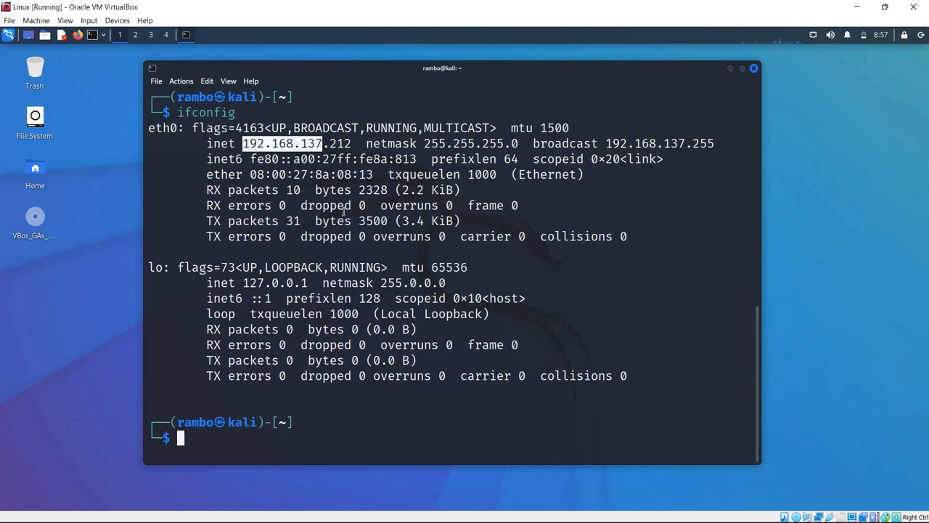
pyautogui.moveTo(503, 520)
pyautogui.click(637, 508)
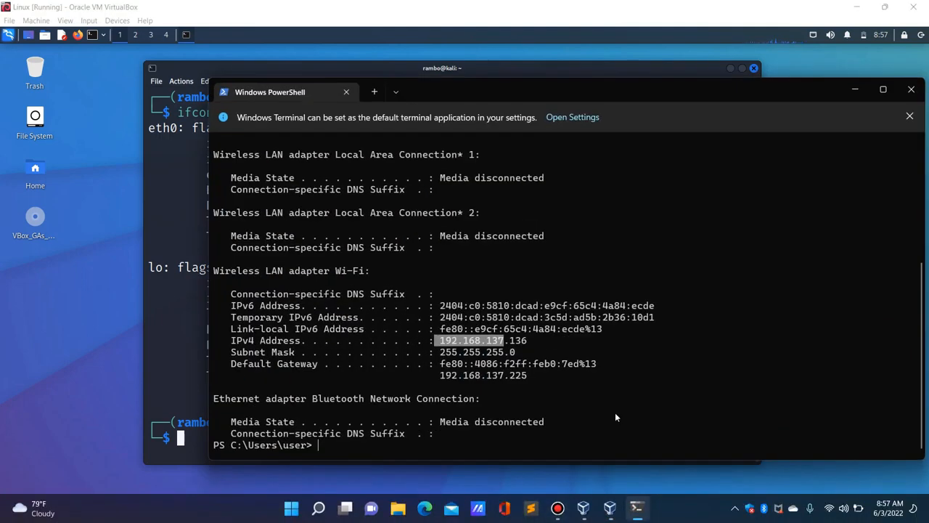
# Step: Highlight 192.168.137 in the host's 192.168.137.136 beside Kali's output, then close PowerShell
pyautogui.moveTo(487, 80); pyautogui.dragTo(589, 50)
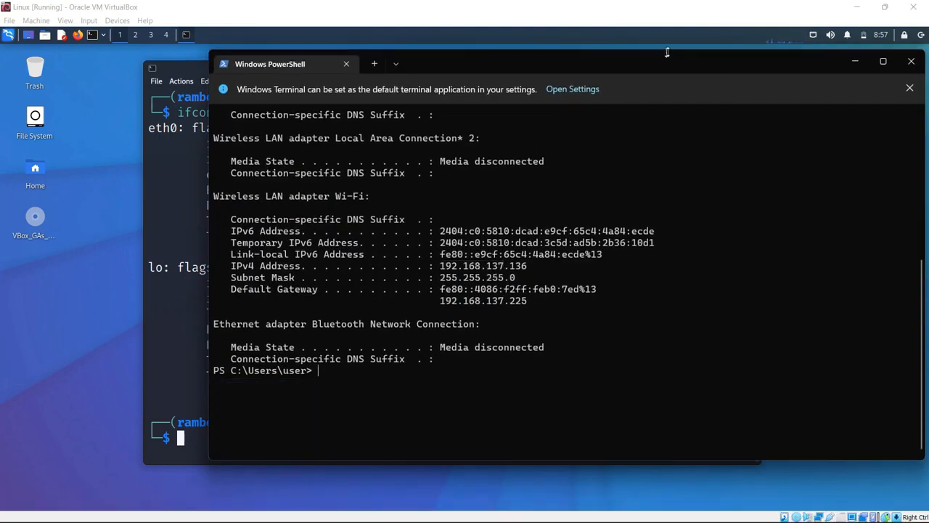
pyautogui.moveTo(465, 62); pyautogui.dragTo(639, 67)
pyautogui.doubleClick(639, 67)
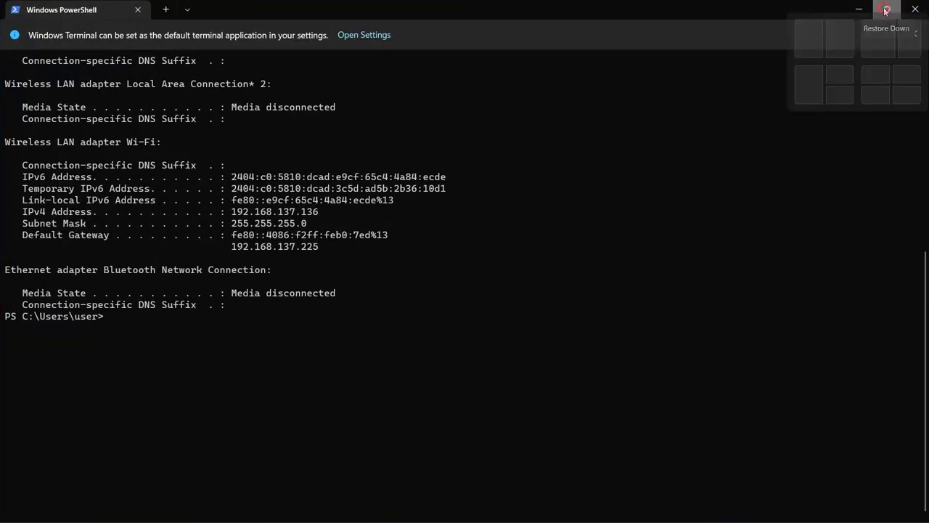
pyautogui.click(886, 9)
pyautogui.moveTo(440, 67); pyautogui.dragTo(601, 54)
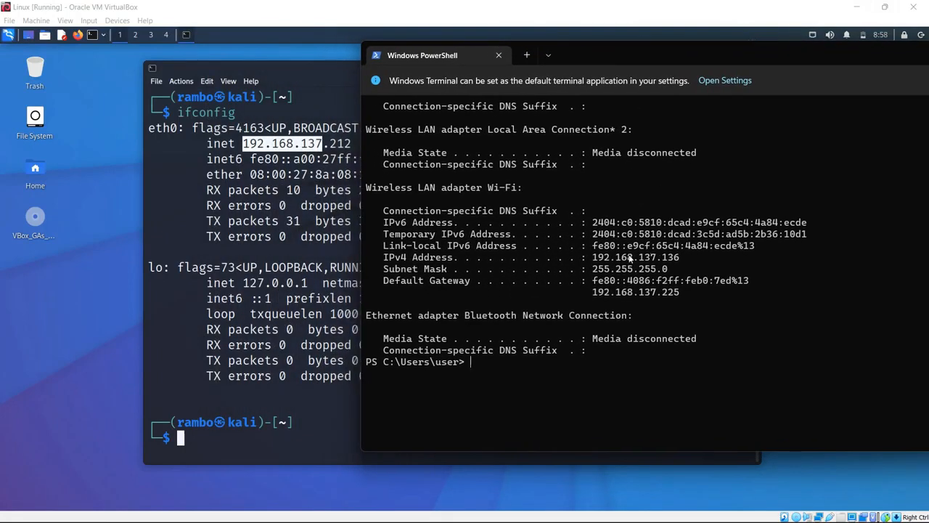
pyautogui.moveTo(594, 257); pyautogui.dragTo(657, 257)
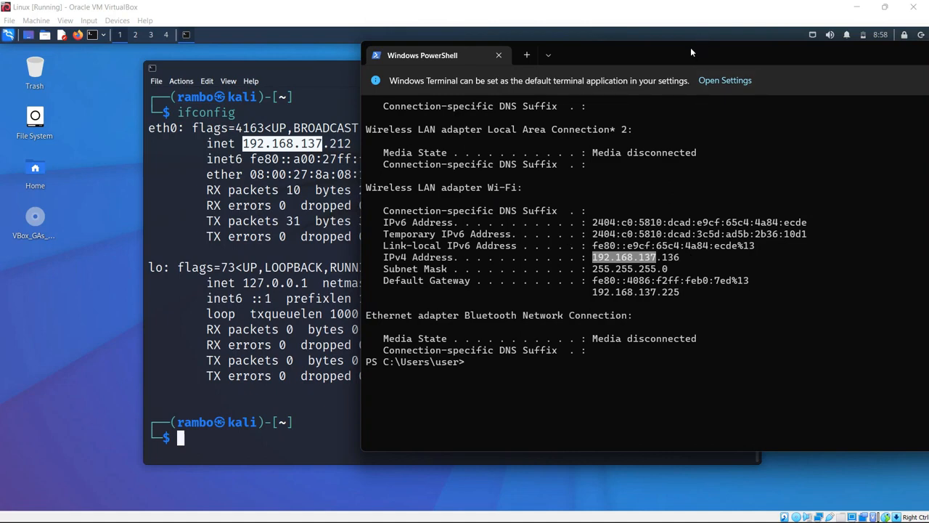
pyautogui.moveTo(690, 48); pyautogui.dragTo(379, 107)
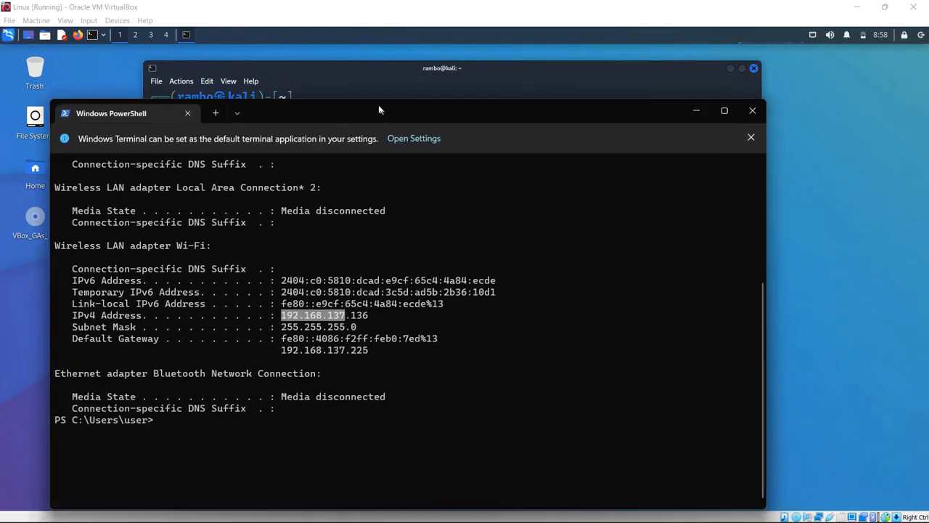
pyautogui.click(751, 109)
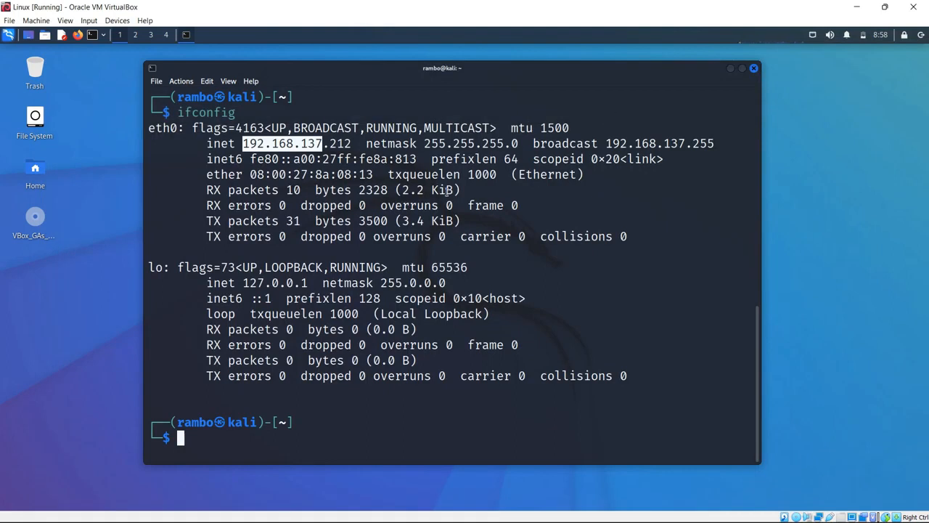